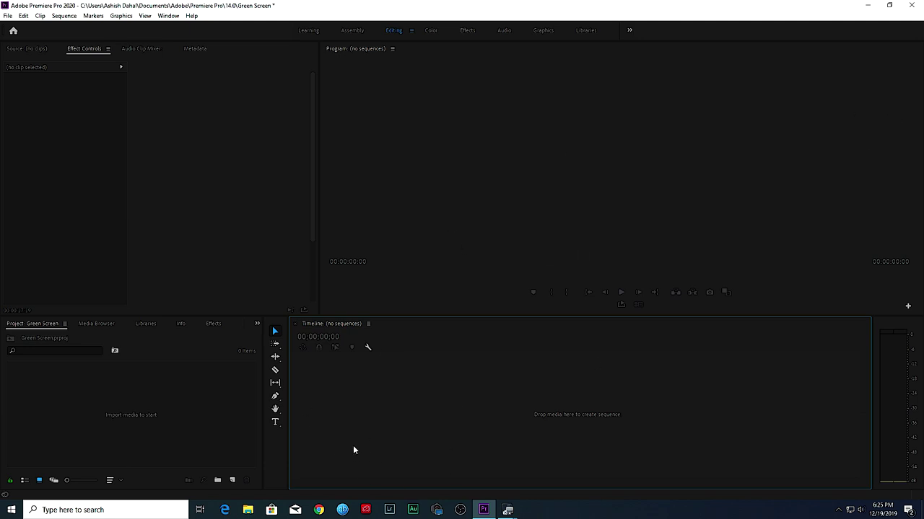
Import clip BO6A2736 from the eos r folder on the Android Iso (F:) drive
double_click(161, 383)
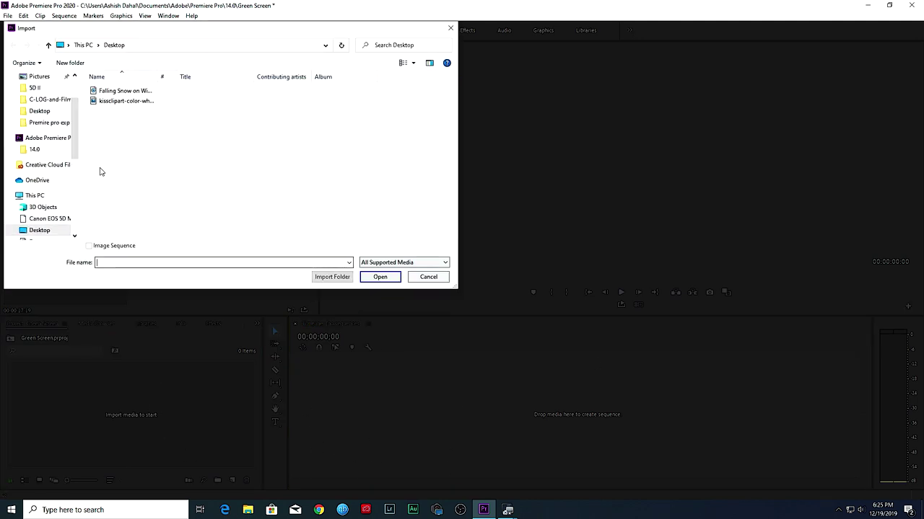
click(41, 194)
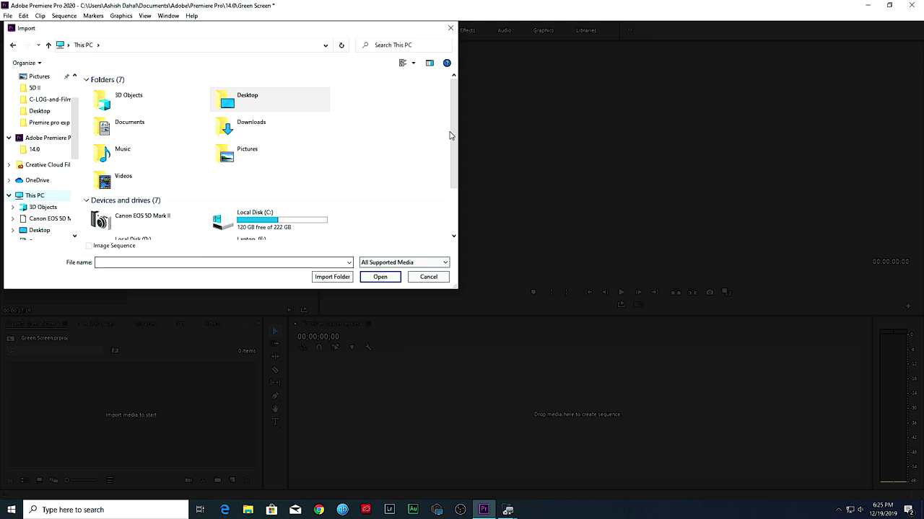
scroll(454, 151, down, 2)
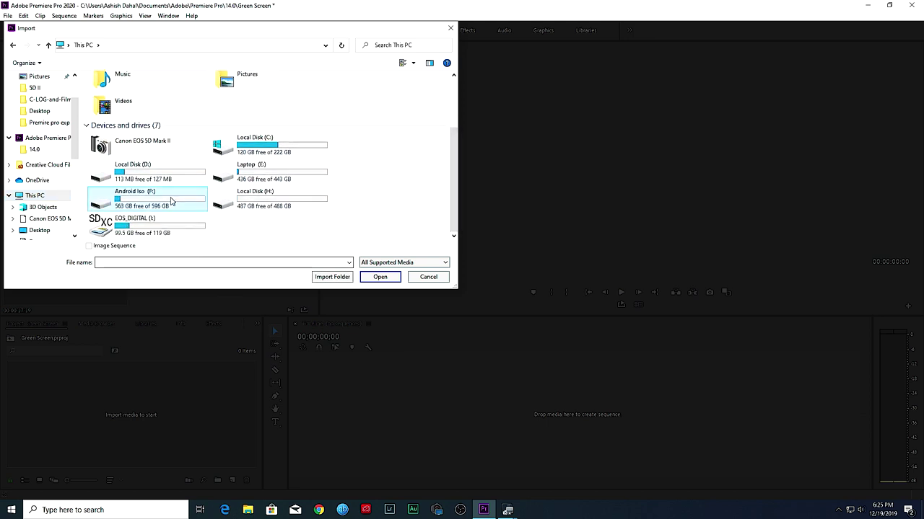
double_click(171, 201)
double_click(185, 112)
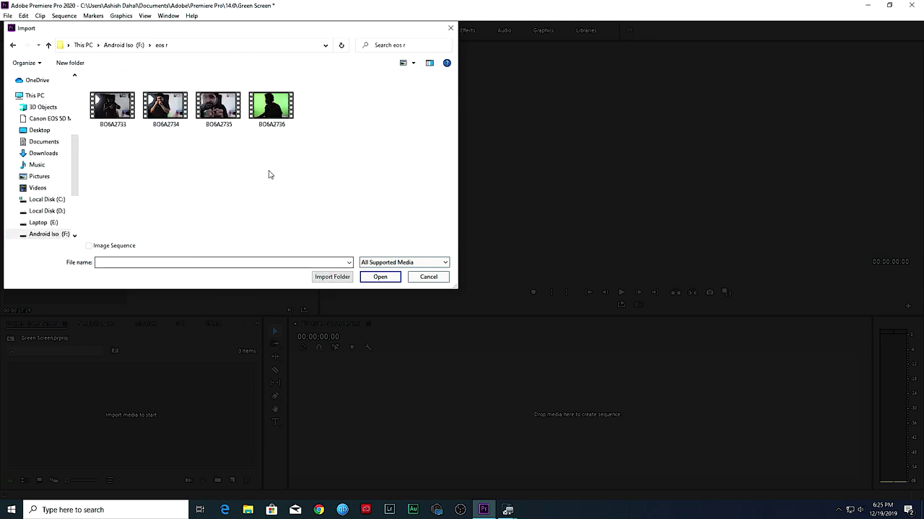
double_click(273, 113)
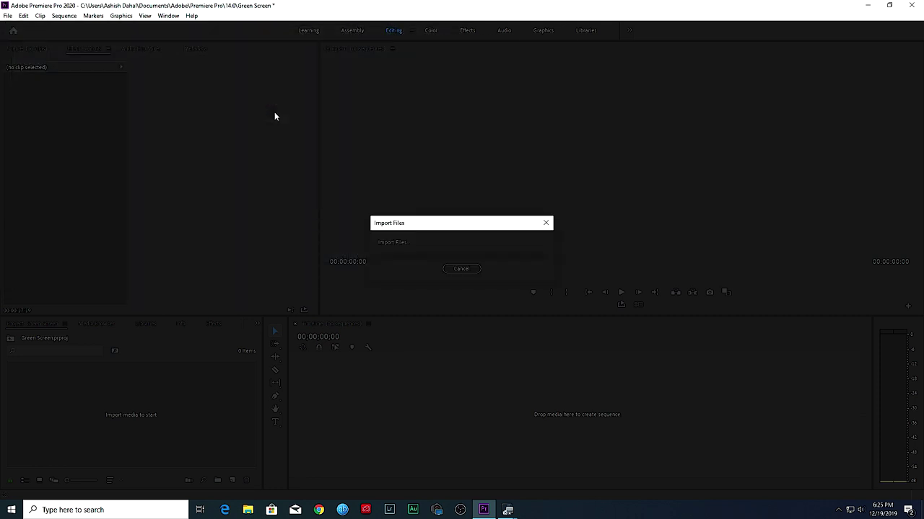
Load BO6A2736 in the Source monitor and scrub through it to find the take
double_click(73, 382)
click(217, 287)
mouse_move(218, 288)
mouse_down()
mouse_move(133, 288)
mouse_move(256, 288)
mouse_up()
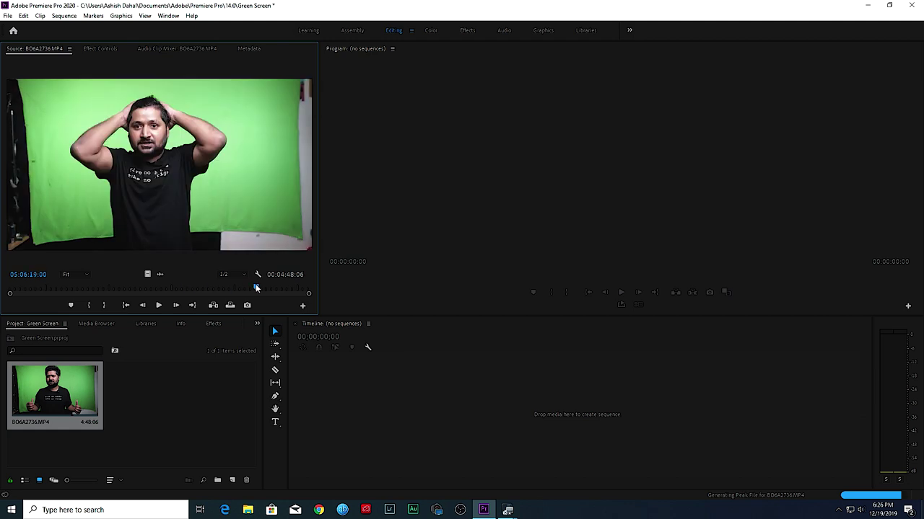
Mark In and Out points around the usable take in the Source monitor
drag(256, 288, 194, 287)
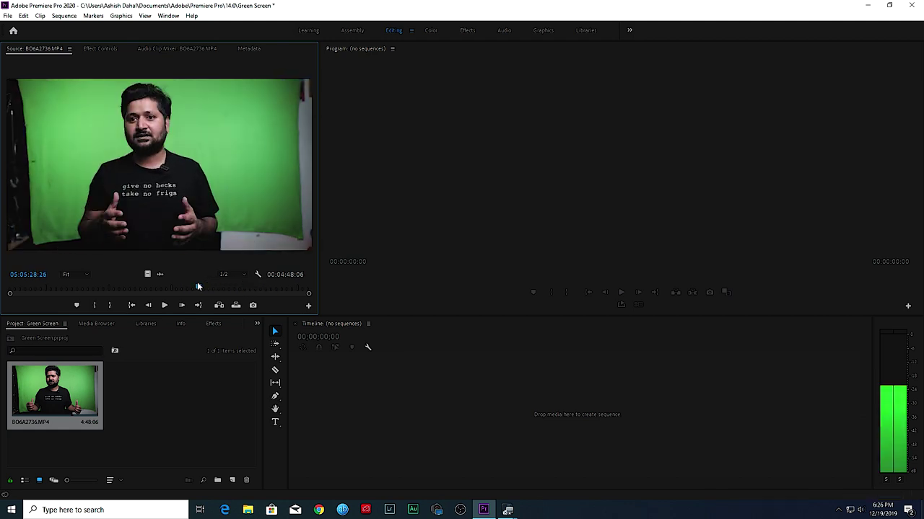
key(i)
drag(195, 288, 231, 289)
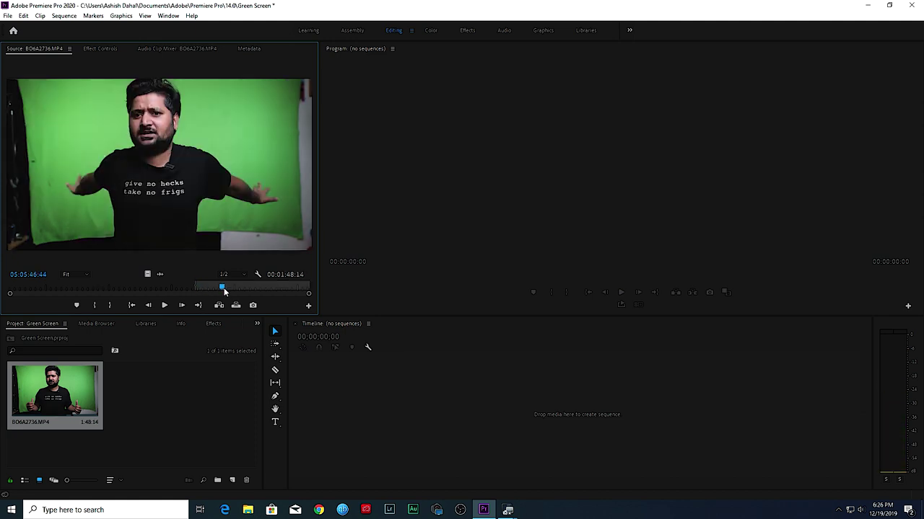
key(o)
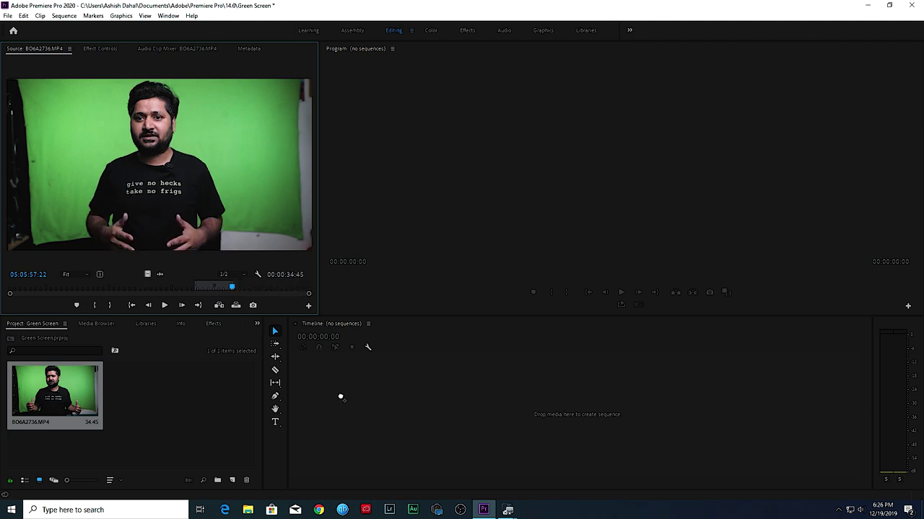
Create the BO6A2736 sequence from the trimmed clip and play it back with volume raised
mouse_move(159, 165)
mouse_down()
mouse_move(433, 408)
mouse_move(425, 424)
mouse_move(396, 419)
mouse_up()
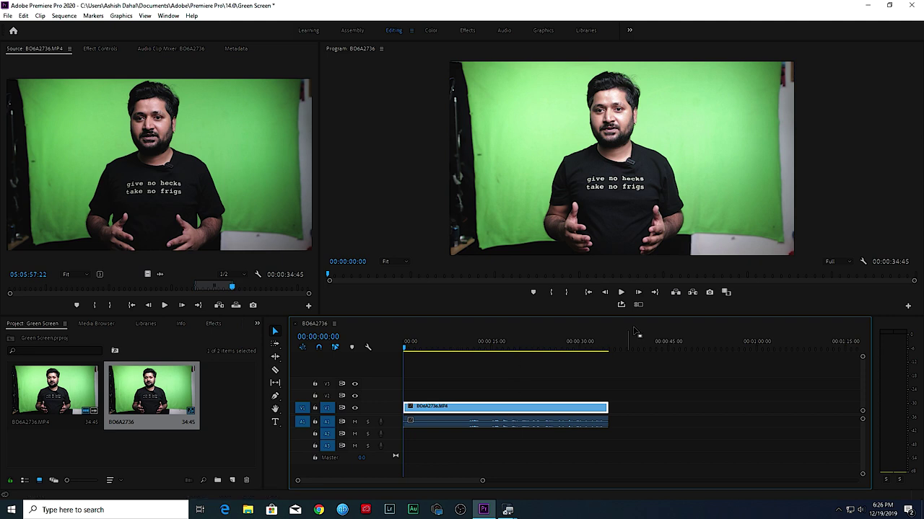
click(483, 344)
click(623, 293)
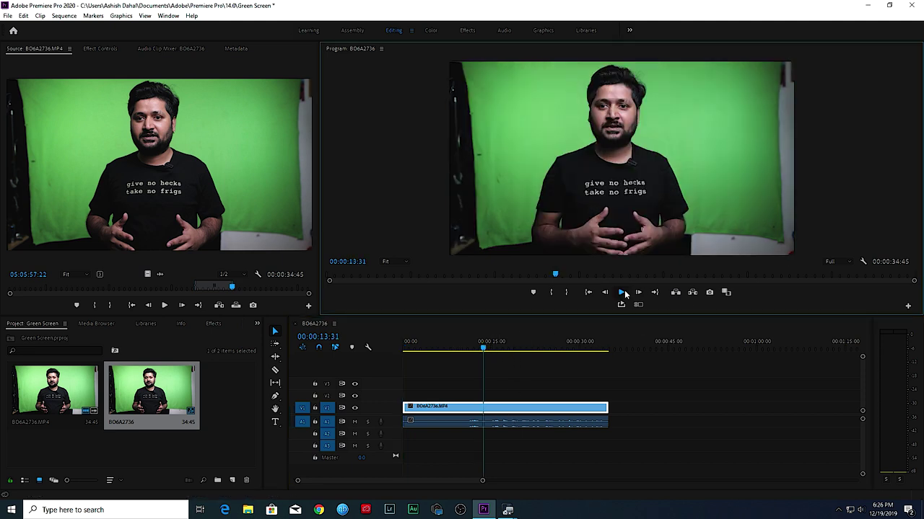
click(860, 510)
scroll(830, 487, up, 8)
click(790, 511)
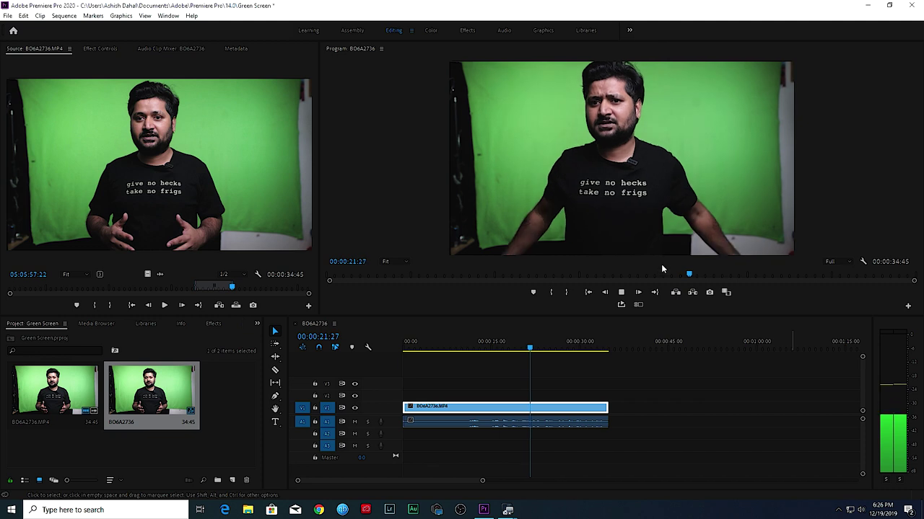
click(620, 293)
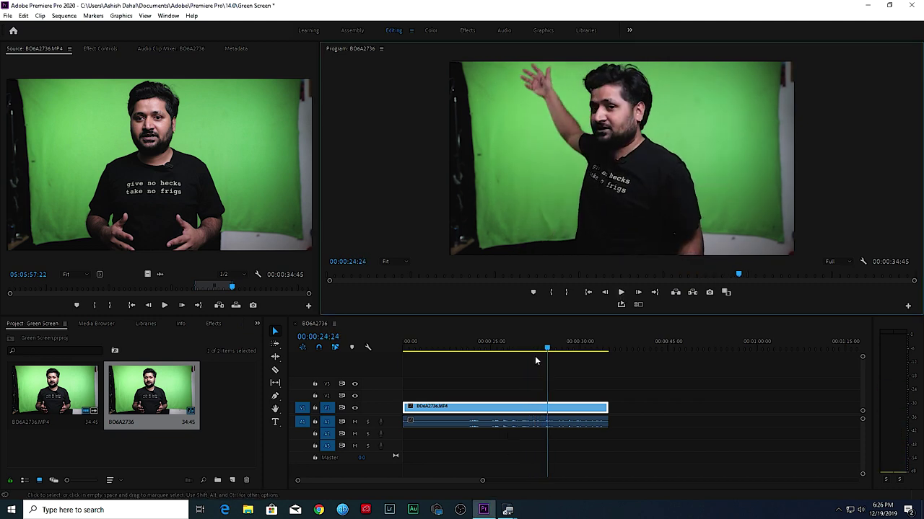
mouse_move(481, 335)
mouse_down()
mouse_move(583, 337)
mouse_move(513, 346)
mouse_up()
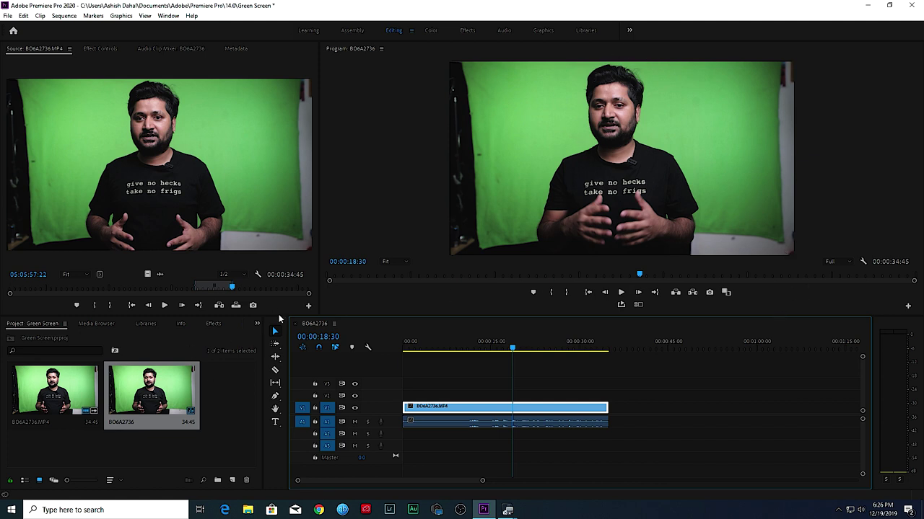
Search the effects for 'ultra' and apply Ultra Key to the BO6A2736 clip, showing its Effect Controls
click(214, 323)
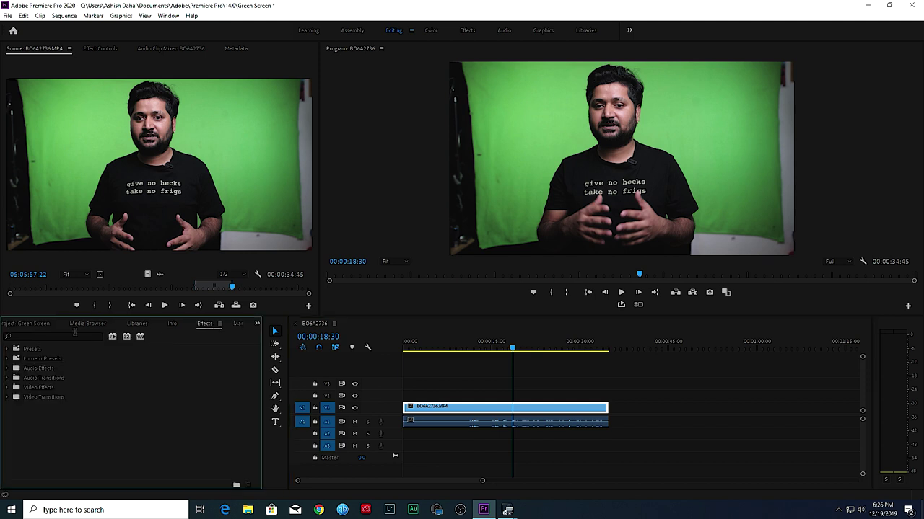
click(75, 336)
text(ultra)
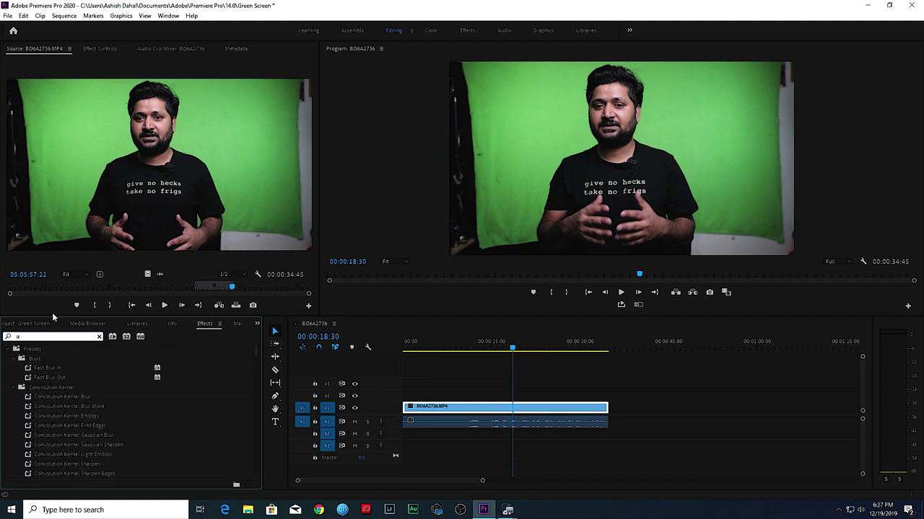
text(trea)
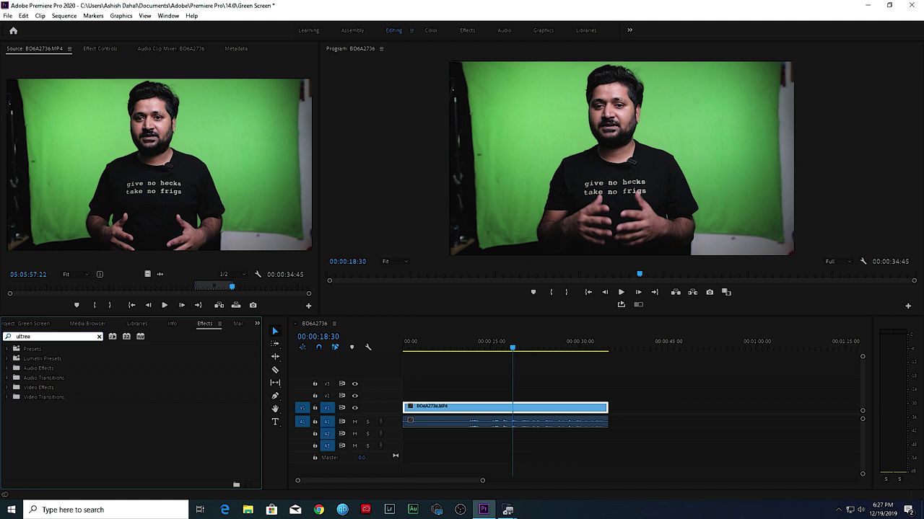
key(BackSpace)
mouse_move(53, 411)
mouse_down()
mouse_move(388, 384)
mouse_move(448, 410)
mouse_up()
click(485, 347)
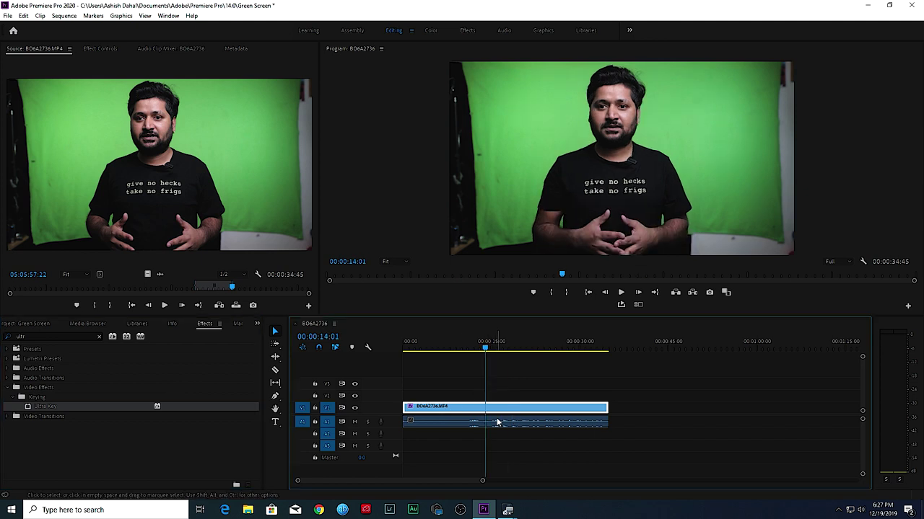
click(101, 49)
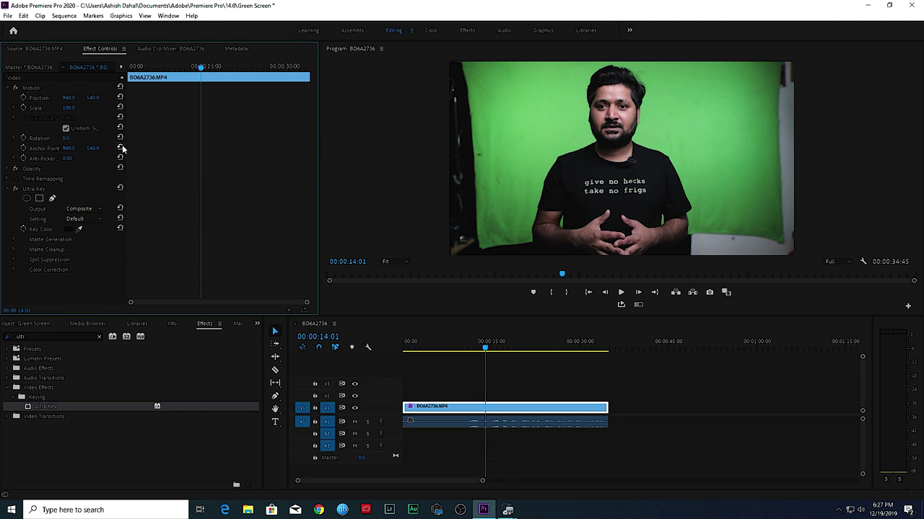
Sample the green backdrop for Ultra Key, preview the Alpha Channel matte, then reset the key colour
drag(126, 142, 278, 142)
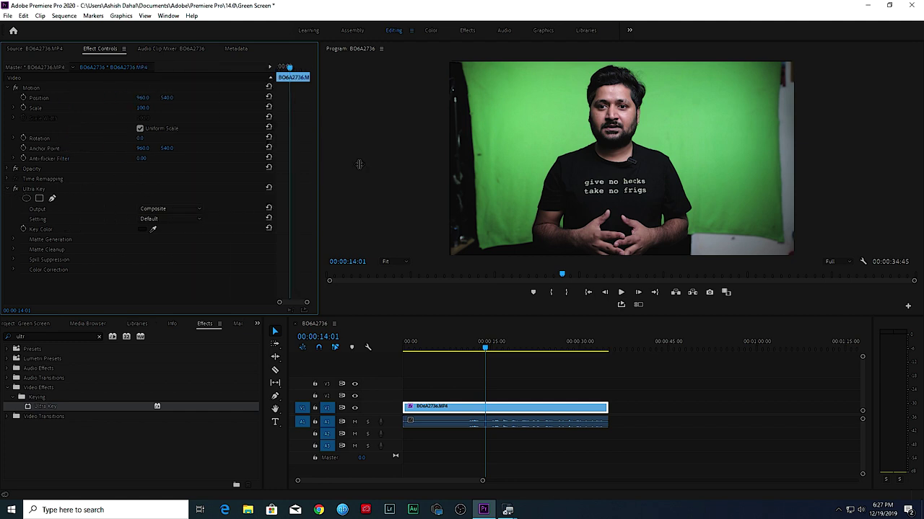
click(153, 229)
click(707, 140)
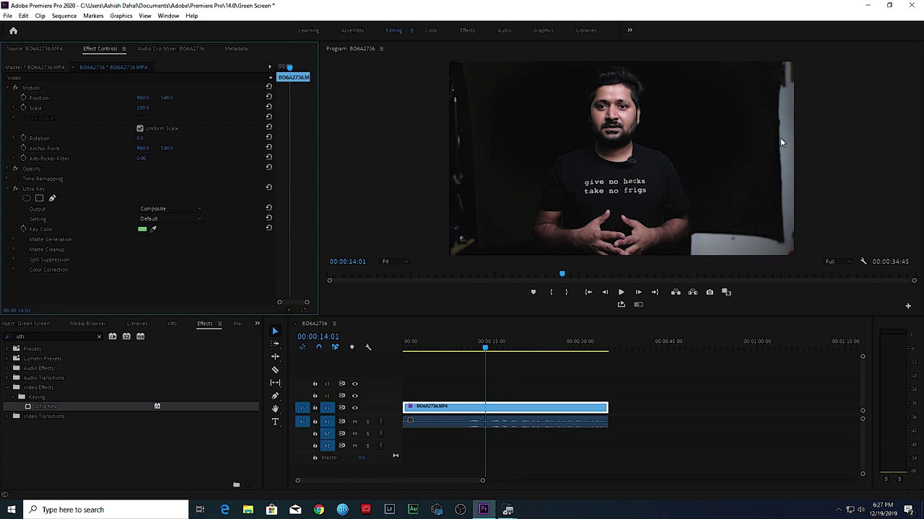
click(186, 209)
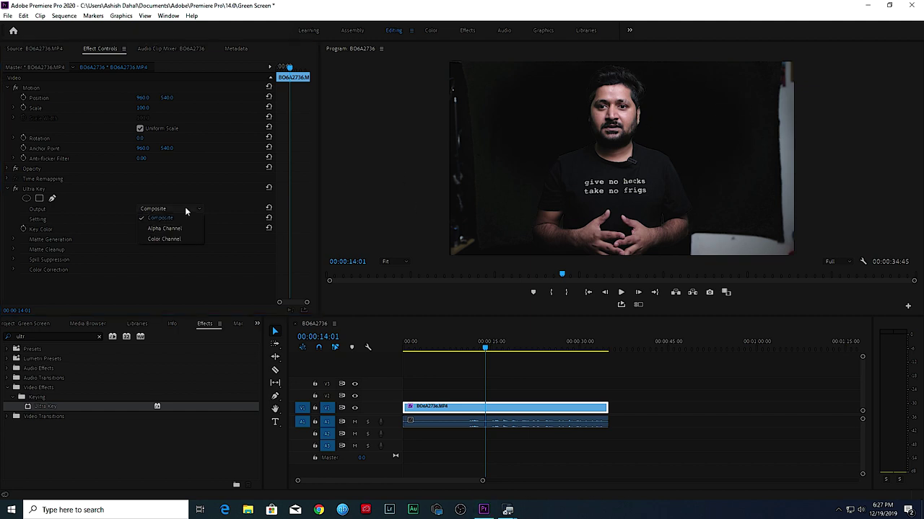
click(179, 227)
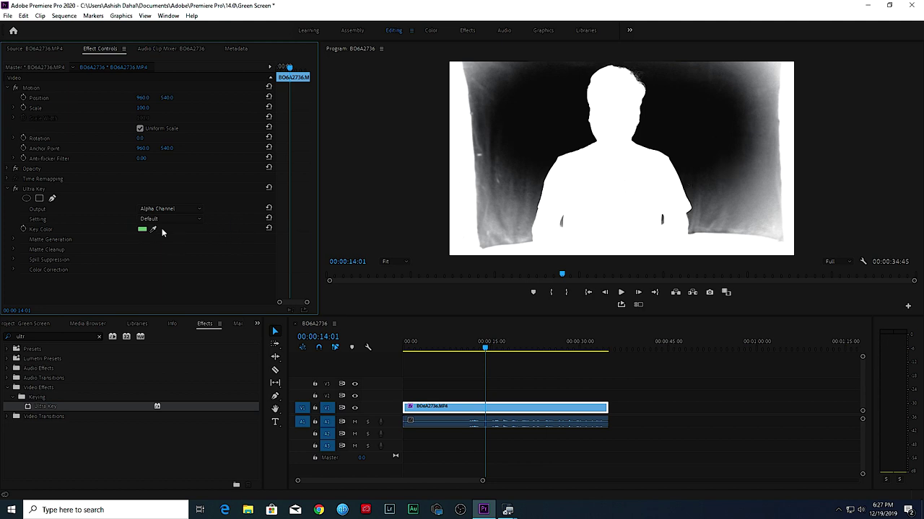
click(270, 228)
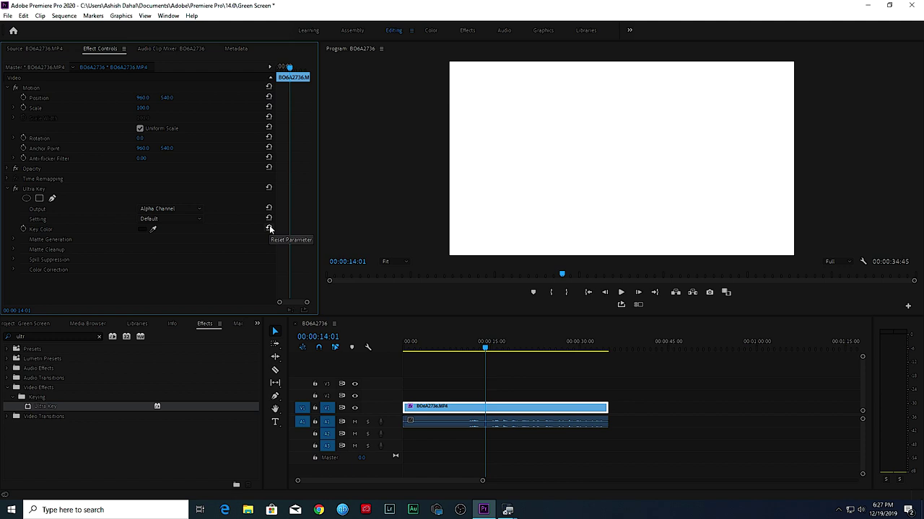
click(189, 208)
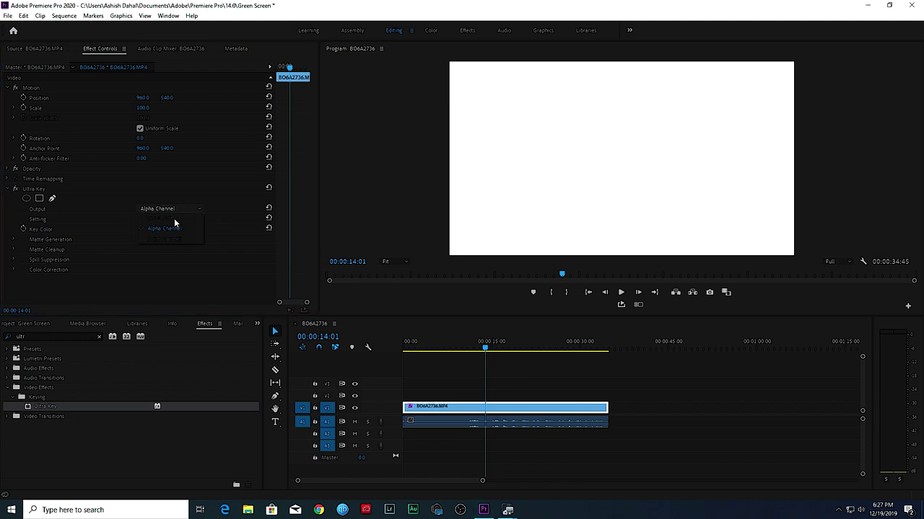
click(181, 209)
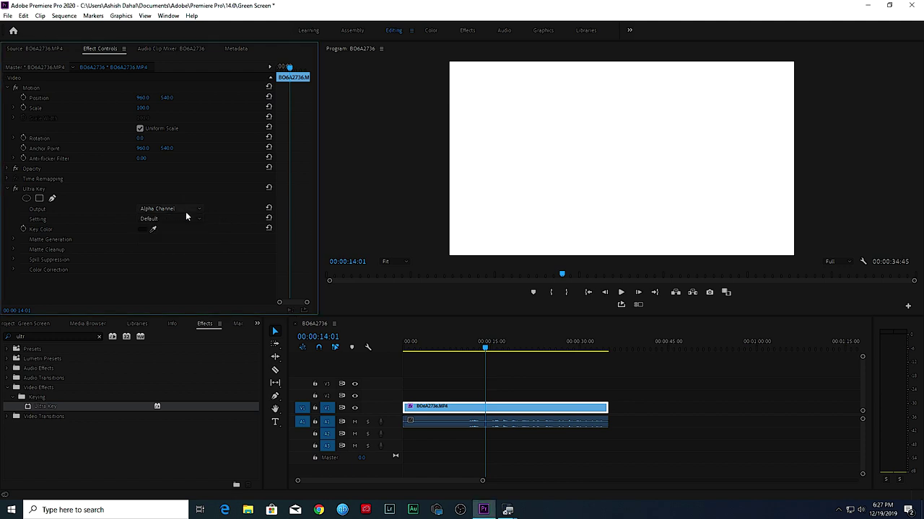
Delete Ultra Key from the clip, reapply it fresh, and check the frame at 00:00:17:35
click(505, 395)
click(532, 412)
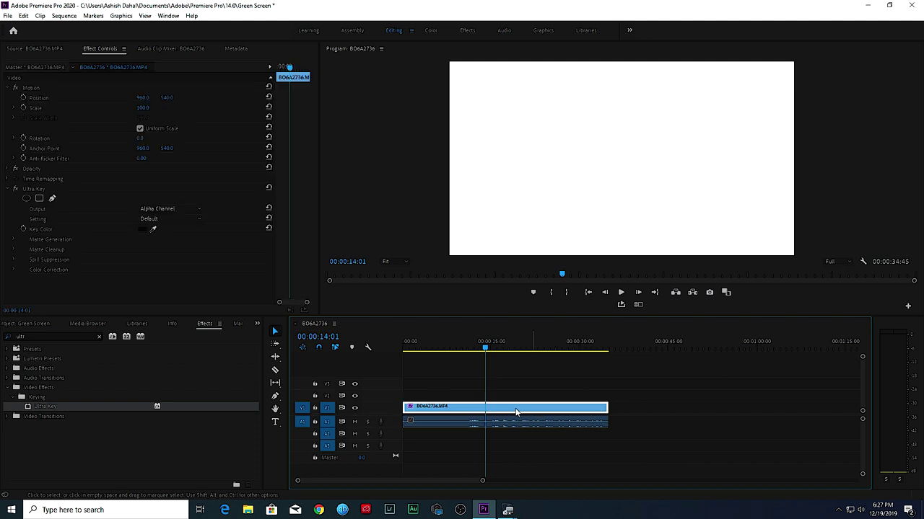
click(48, 190)
key(Delete)
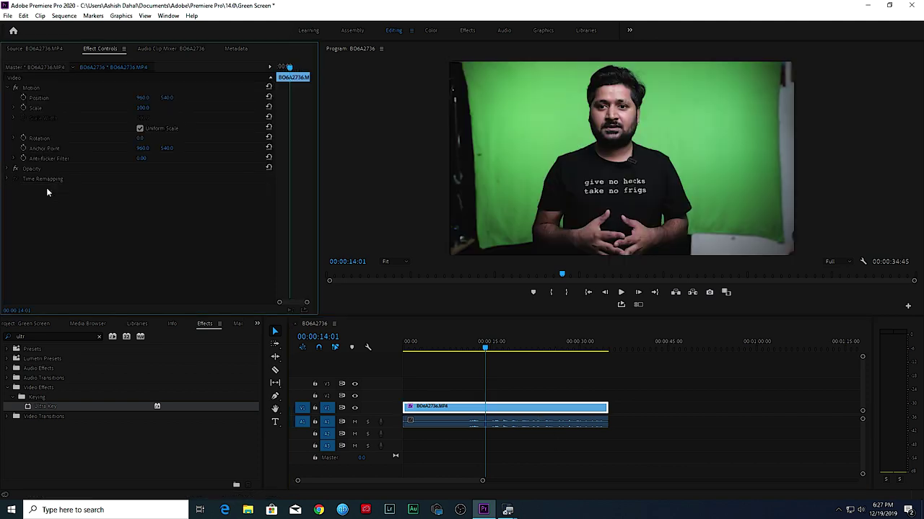
drag(129, 407, 446, 408)
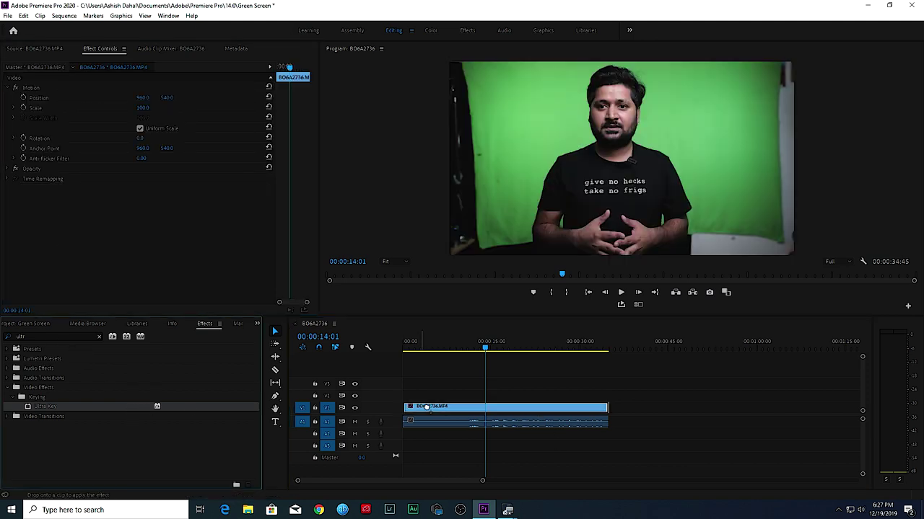
click(473, 341)
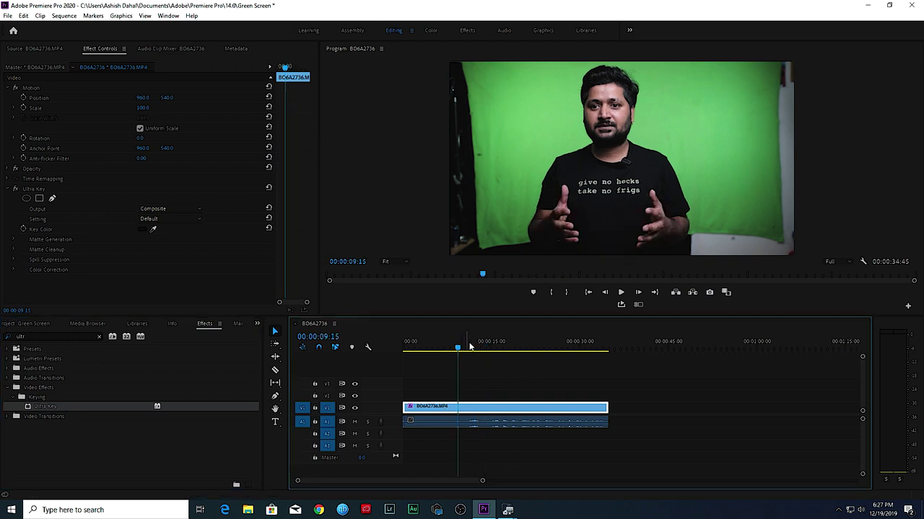
click(507, 347)
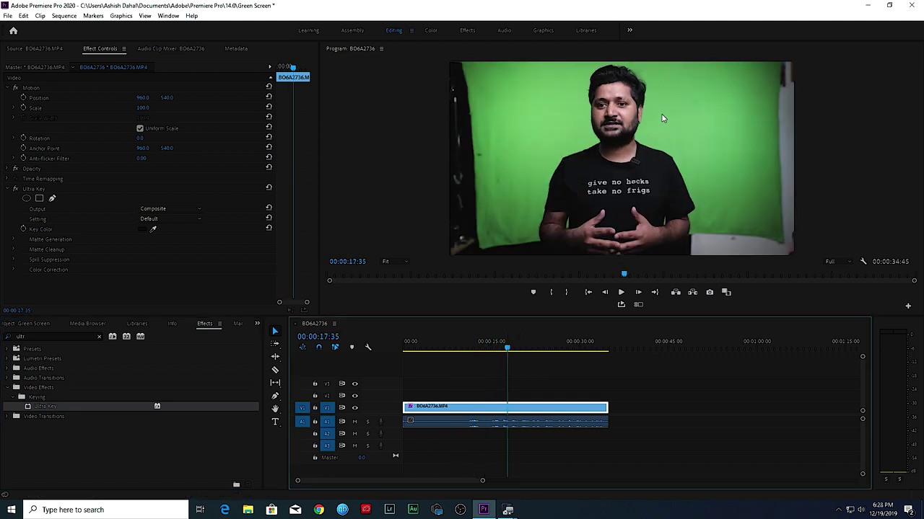
In the Color workspace, expand Lumetri's HSL Secondary and sample the green background as key colour
click(431, 32)
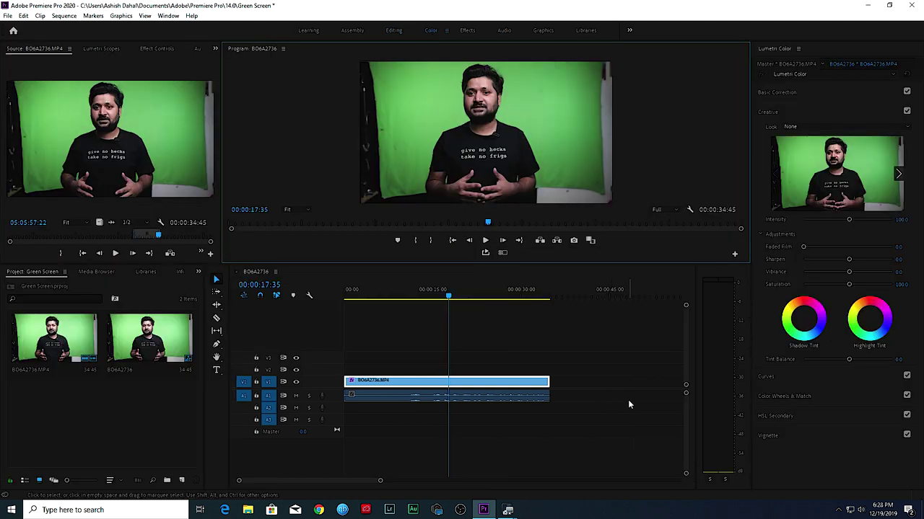
click(789, 417)
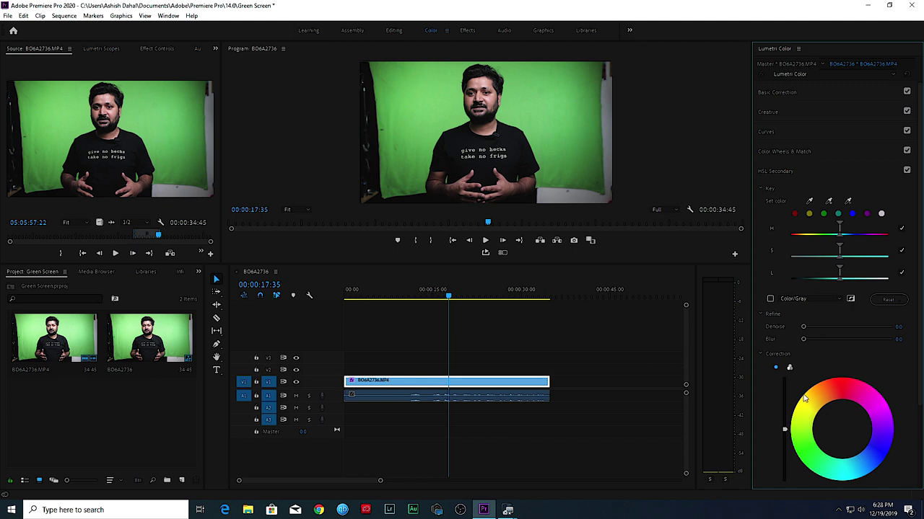
scroll(805, 398, down, 1)
scroll(805, 399, down, 1)
scroll(805, 398, down, 1)
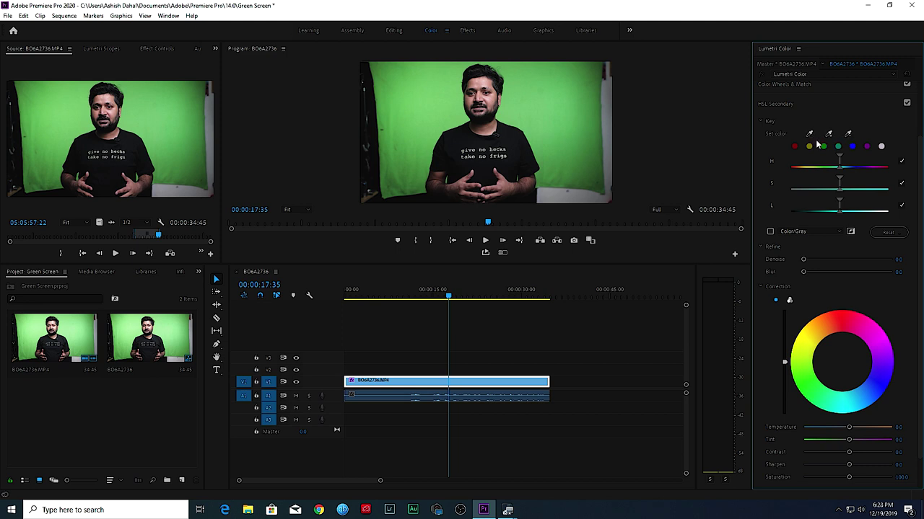
click(808, 133)
click(581, 108)
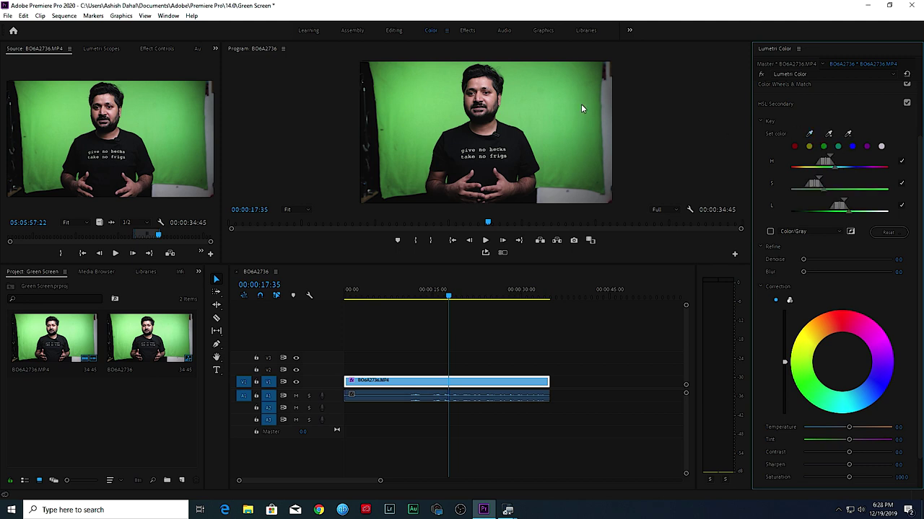
Turn on the Color/Gray matte preview for the HSL Secondary key
click(797, 232)
click(805, 231)
click(771, 231)
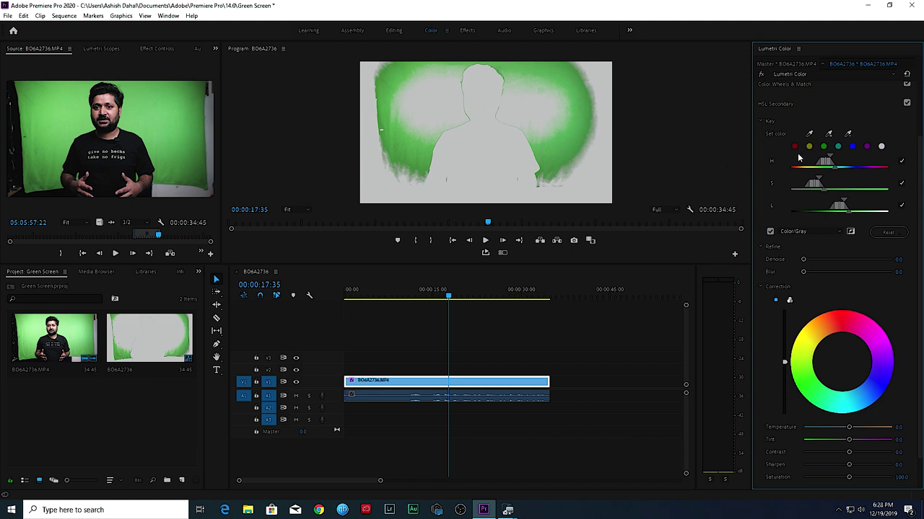
Add the remaining edge and corner green shades to the key and switch correction to three-way wheels
click(832, 133)
click(556, 140)
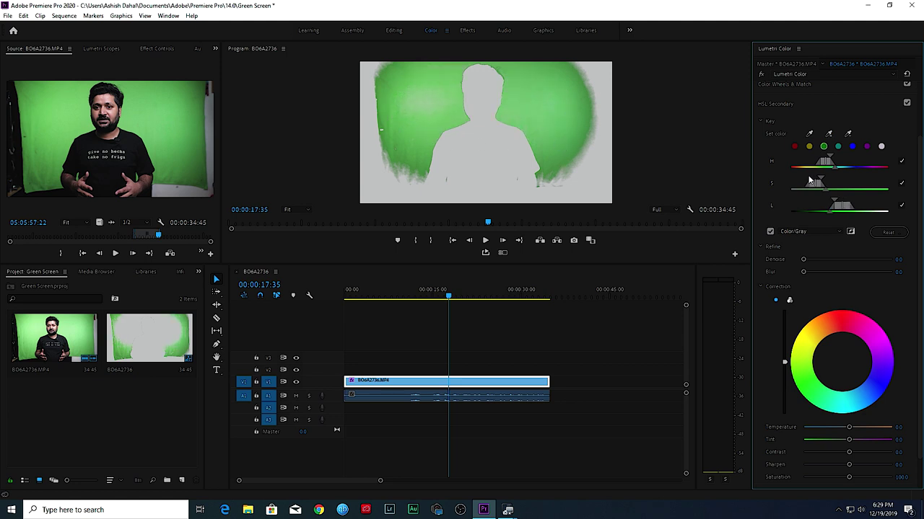
click(828, 133)
drag(412, 160, 399, 180)
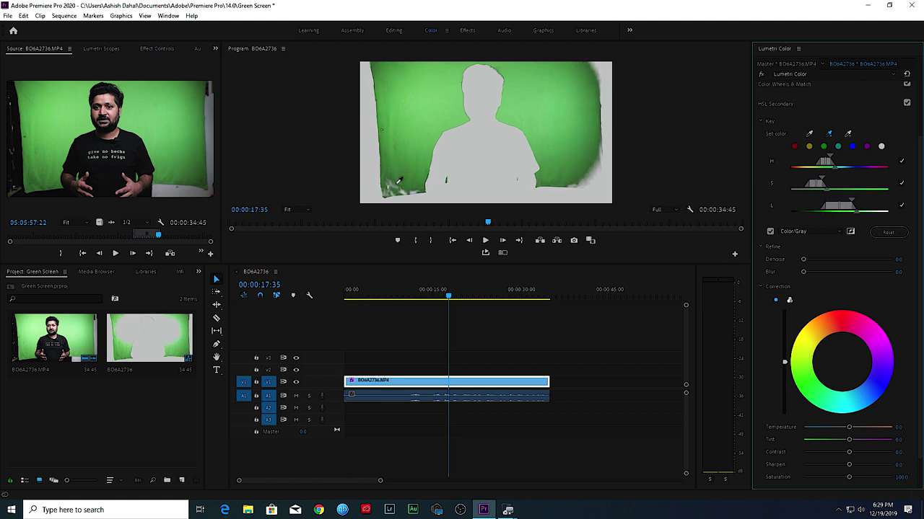
click(404, 186)
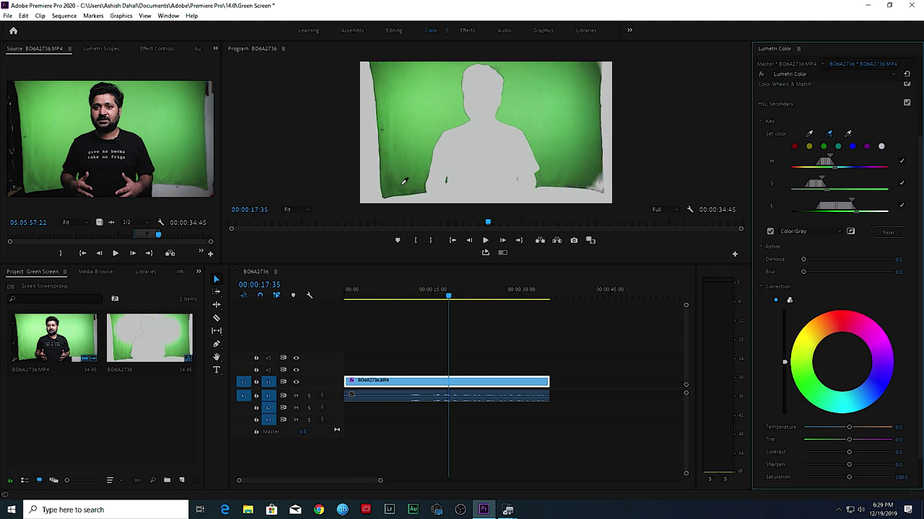
click(408, 174)
click(789, 301)
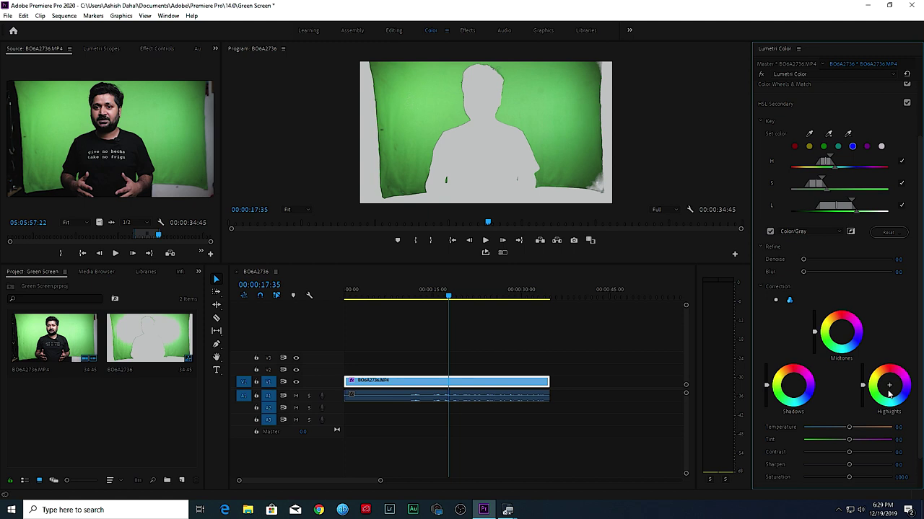
Shift the keyed green's Midtones and Shadows wheels, set Tint to -100, and turn off Color/Gray
drag(841, 331, 863, 338)
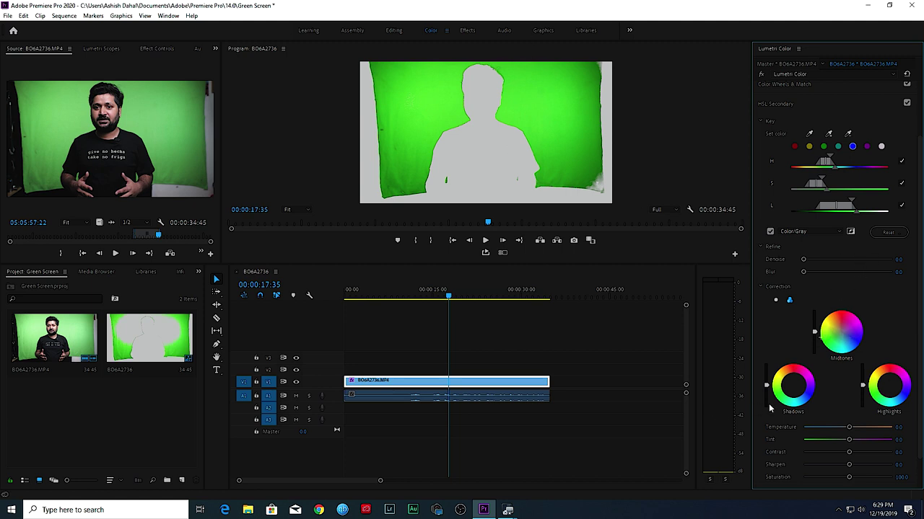
click(794, 388)
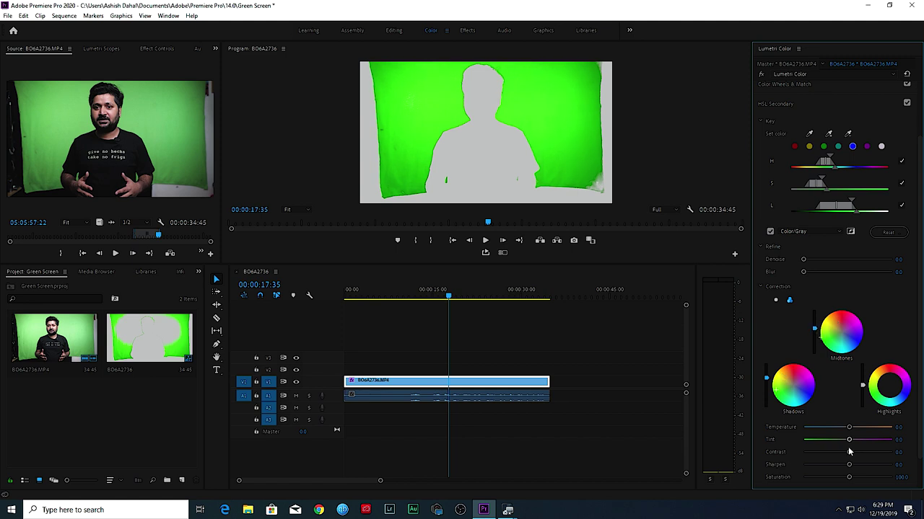
drag(848, 440, 747, 435)
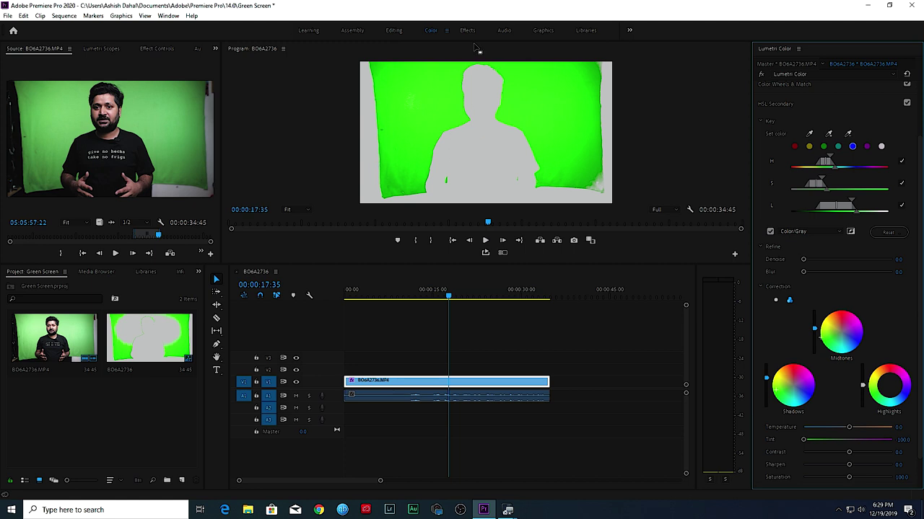
click(770, 232)
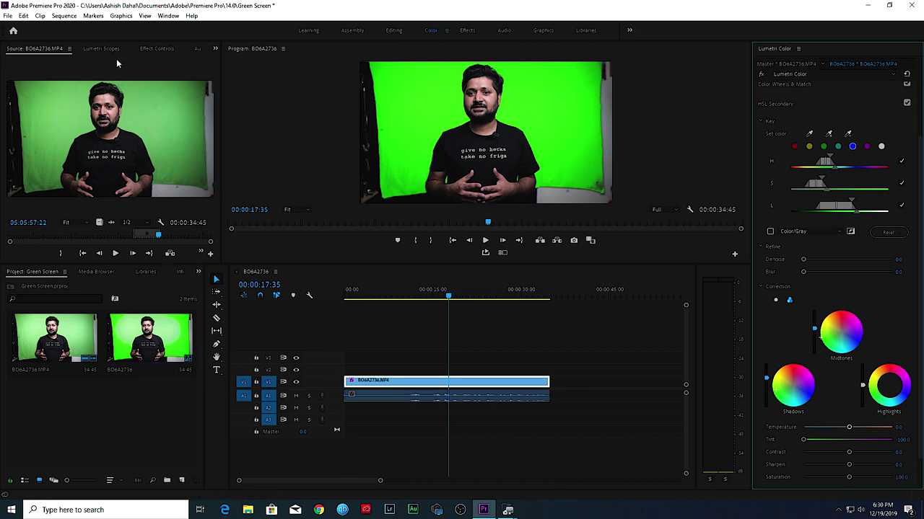
Back in Editing, sample the green screen as Ultra Key's Key Color and set Output to Alpha Channel
click(153, 49)
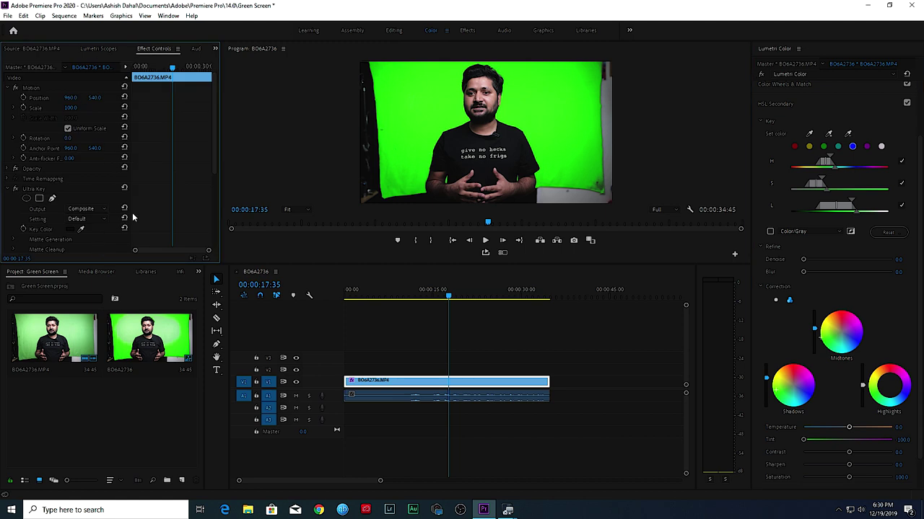
click(397, 29)
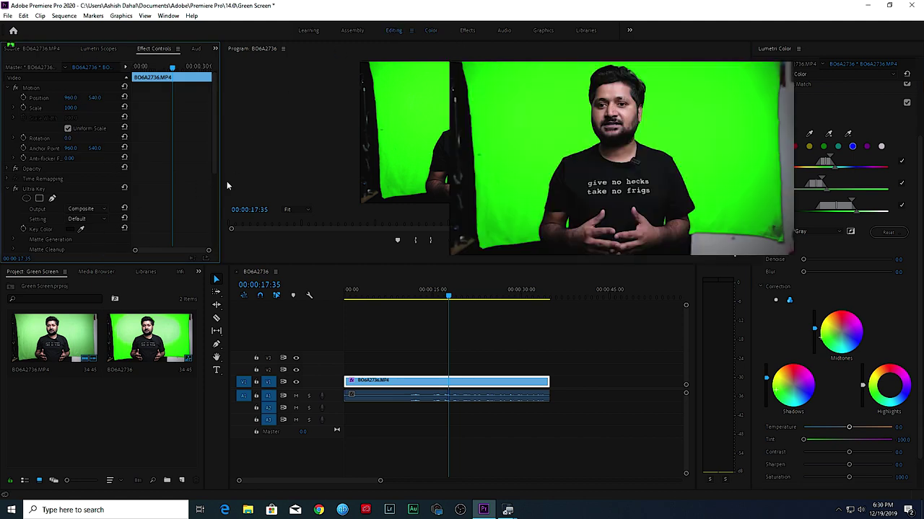
click(153, 230)
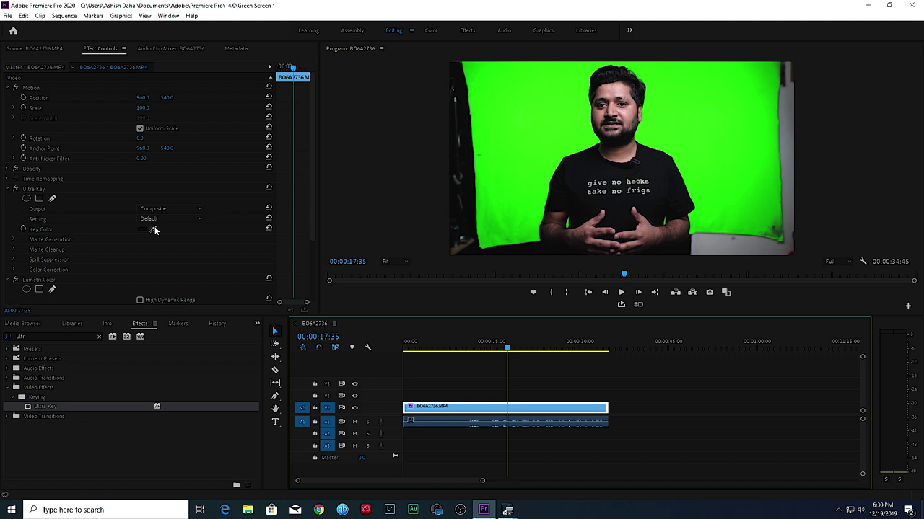
click(532, 162)
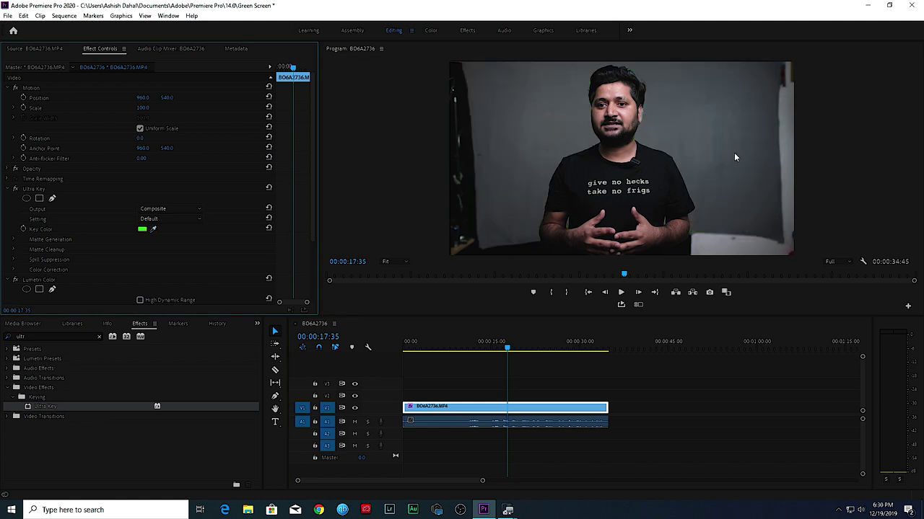
click(175, 209)
click(166, 228)
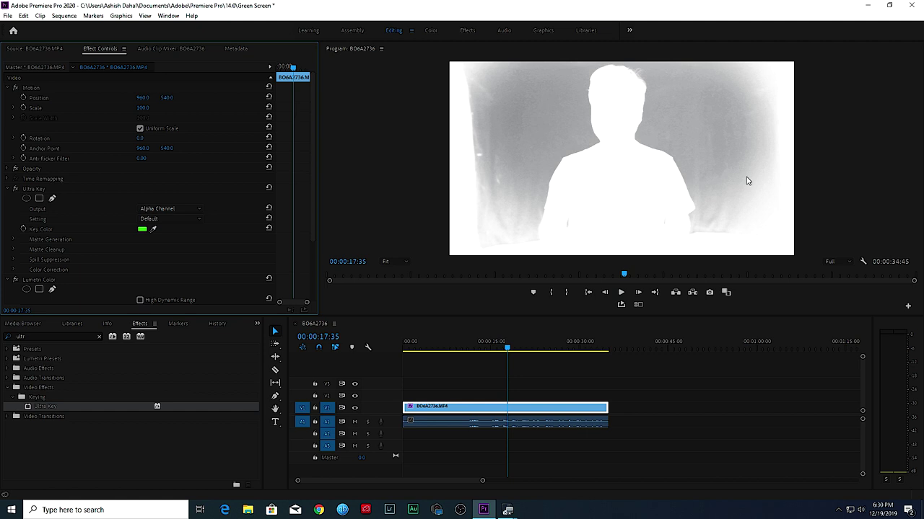
Set Matte Generation Tolerance to about 51.1, then delete the Ultra Key effect
click(14, 240)
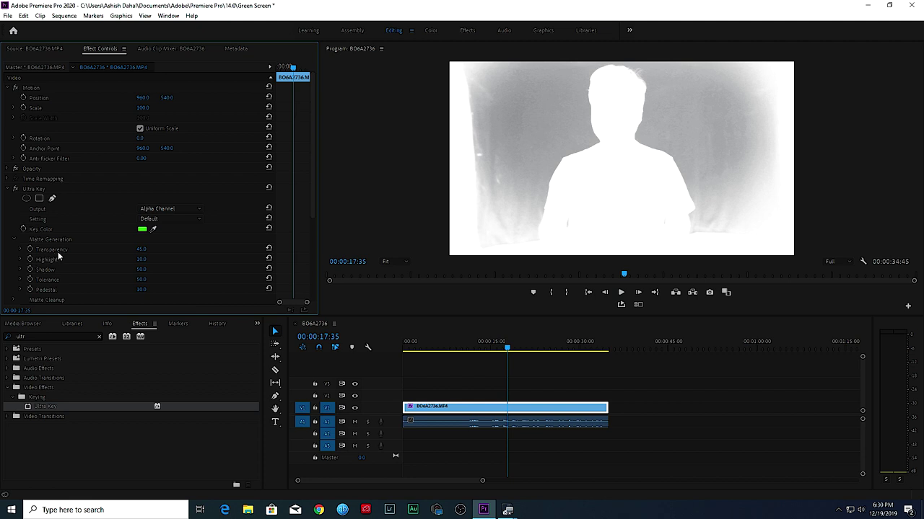
click(20, 269)
click(20, 269)
click(21, 279)
scroll(101, 281, down, 2)
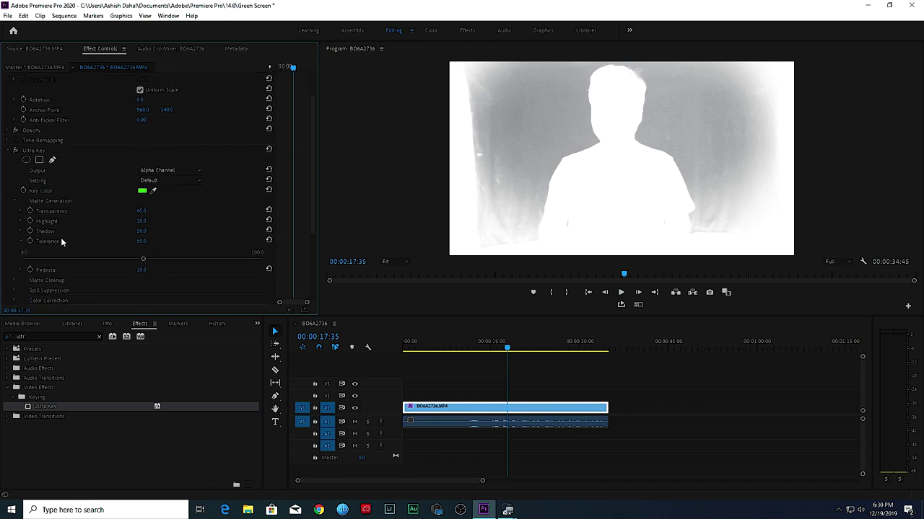
drag(143, 260, 212, 260)
drag(155, 258, 240, 261)
drag(144, 264, 145, 261)
click(73, 149)
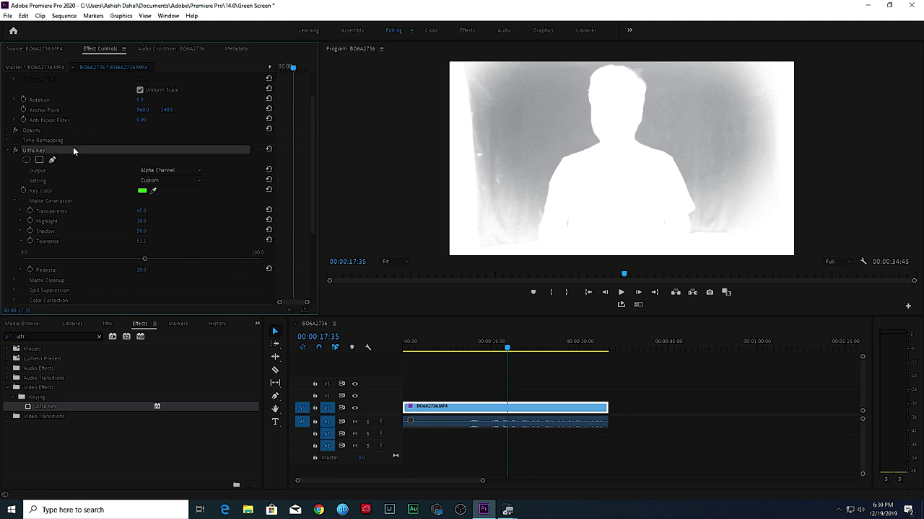
key(Delete)
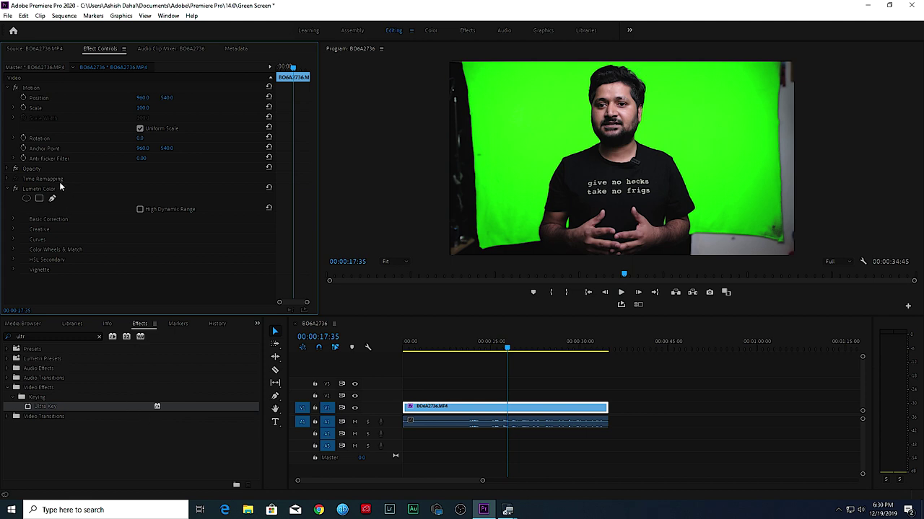
Reapply Ultra Key to the V1 clip below Lumetri Color and pick its Key Color eyedropper
drag(82, 406, 471, 408)
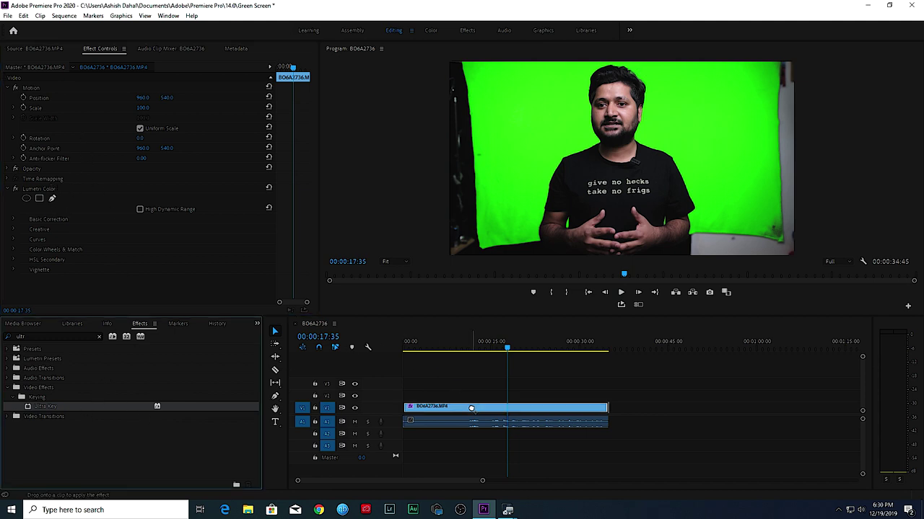
scroll(158, 250, down, 2)
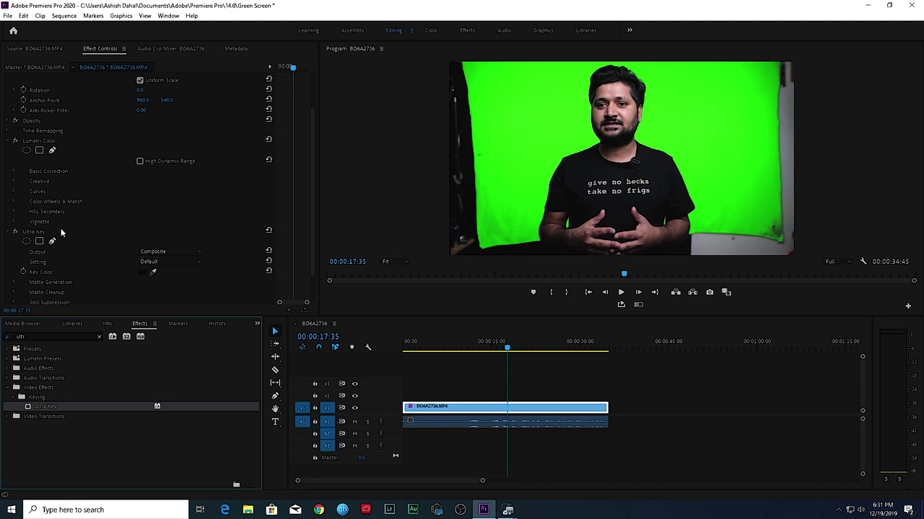
click(153, 274)
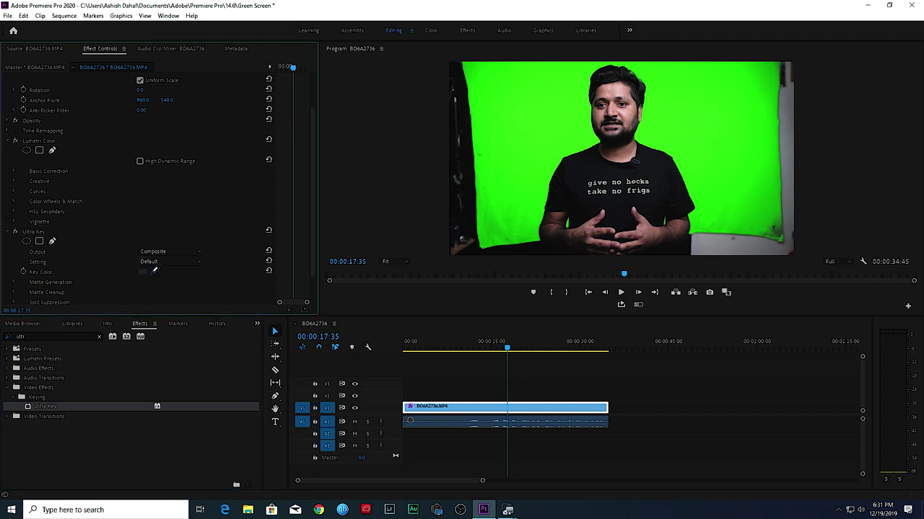
Sample the green screen as Key Color, review the presets, and raise Matte Generation Pedestal
click(559, 141)
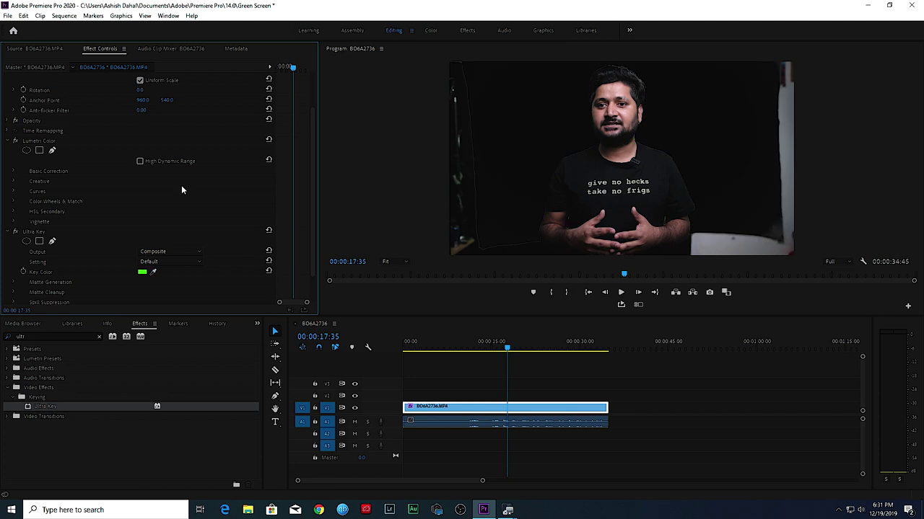
click(181, 261)
click(175, 280)
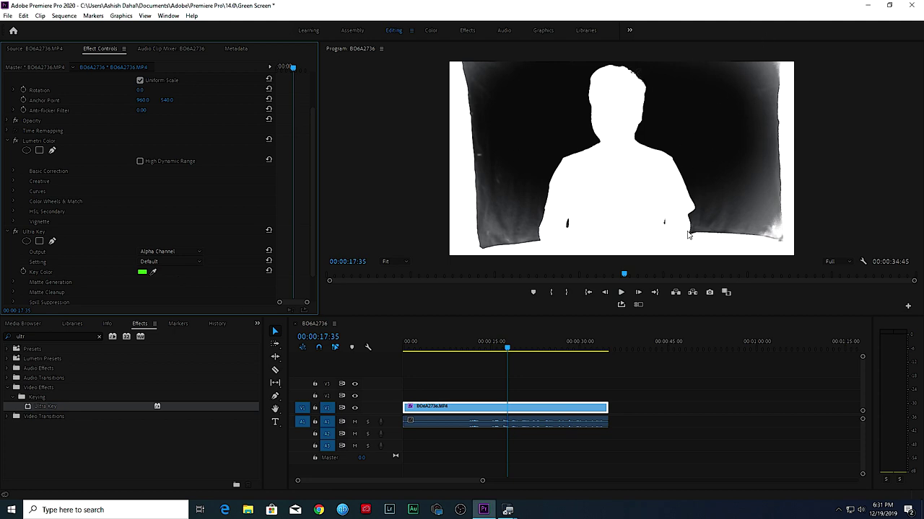
click(13, 282)
scroll(133, 238, down, 3)
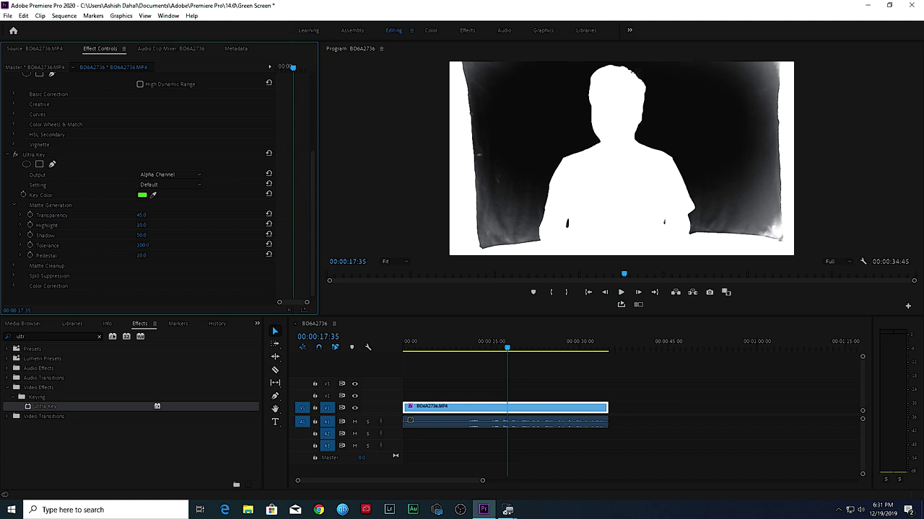
drag(142, 256, 167, 255)
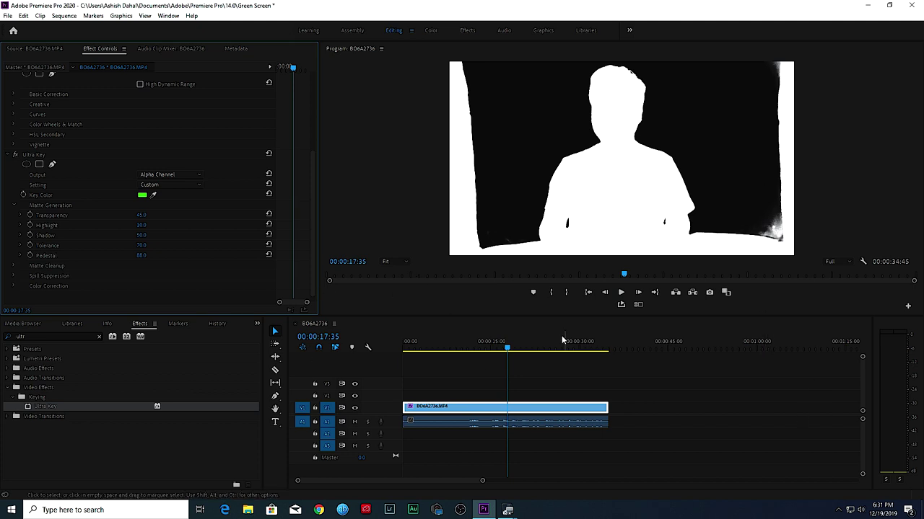
Set Ultra Key Output to Composite and move the presenter clip up to V3
click(166, 177)
click(155, 176)
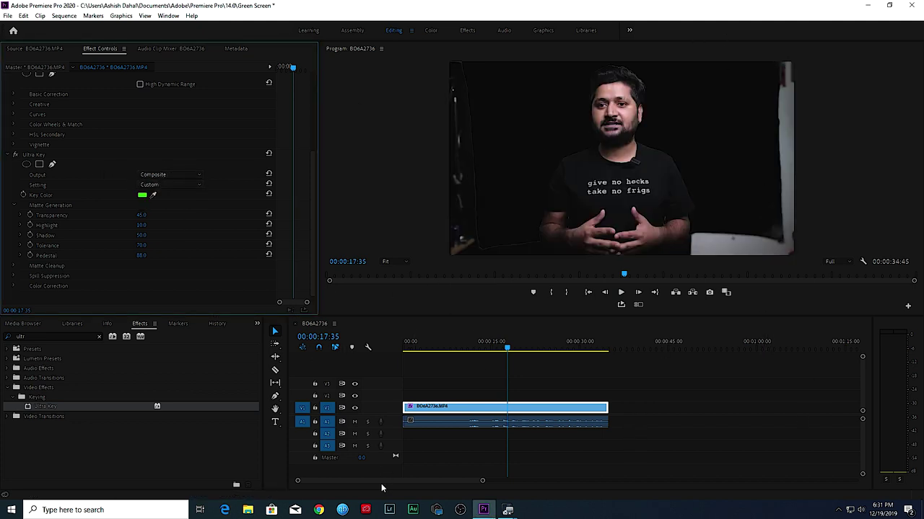
drag(470, 408, 470, 384)
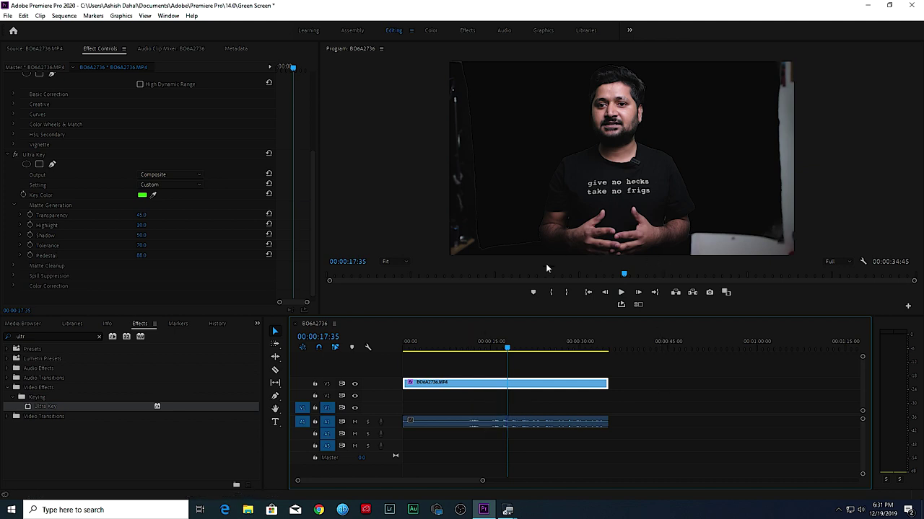
Create a new blue Color Matte from the Project panel's New Item menu
click(31, 324)
click(5, 326)
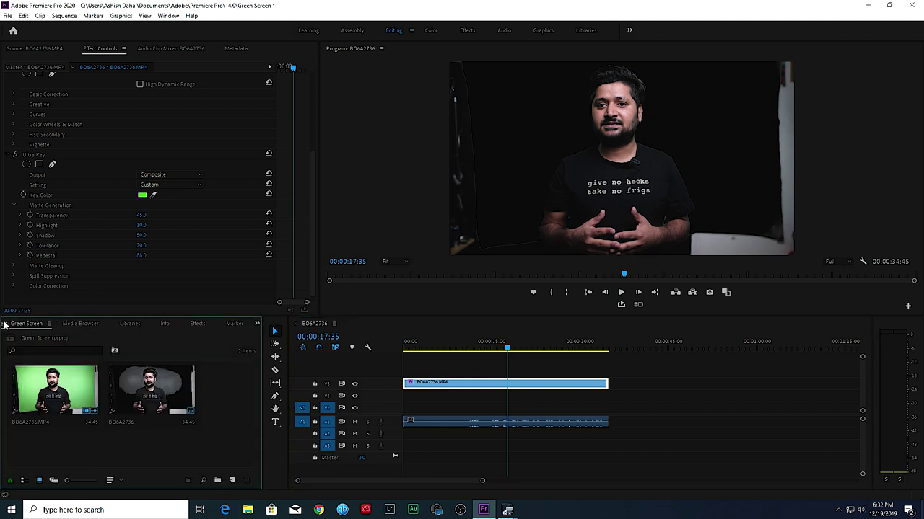
click(232, 480)
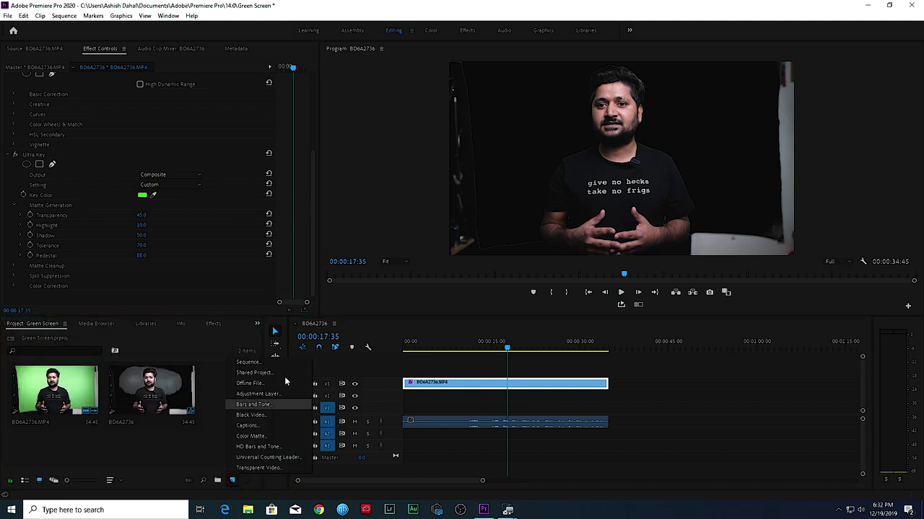
click(254, 436)
click(477, 289)
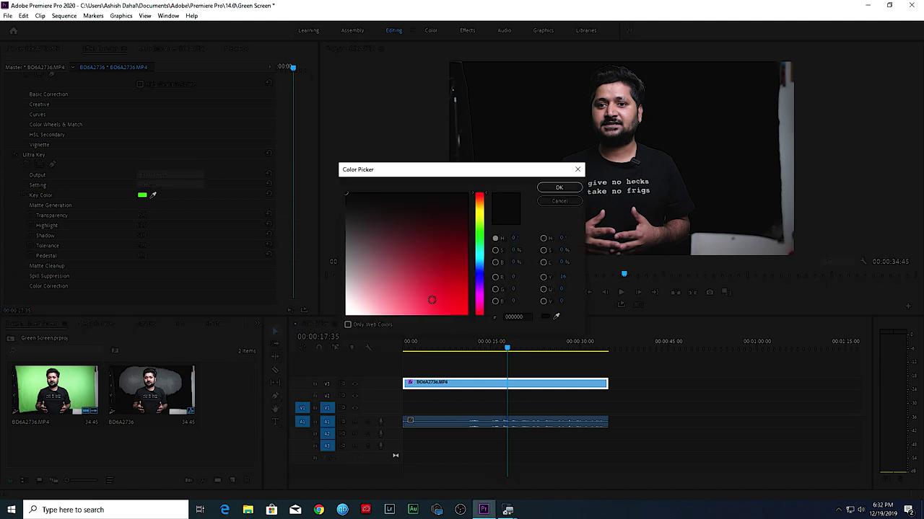
click(476, 275)
drag(444, 269, 466, 315)
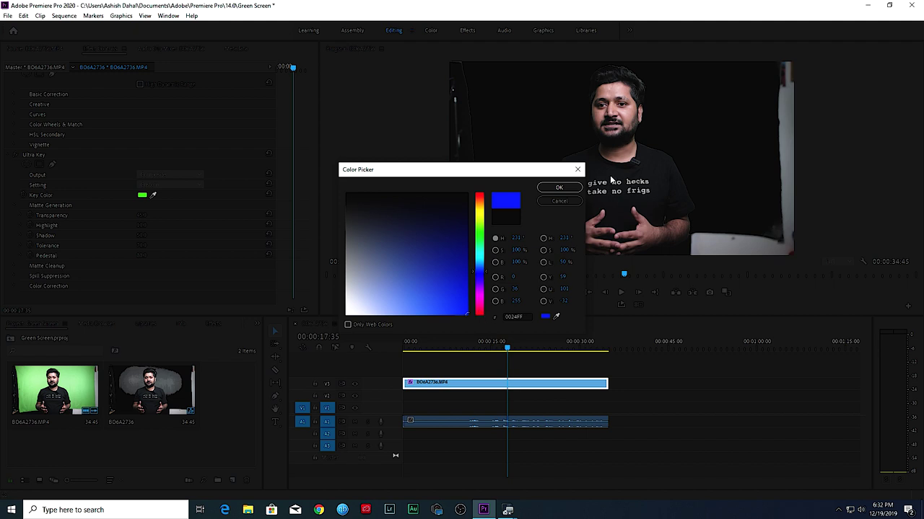
click(558, 187)
click(439, 270)
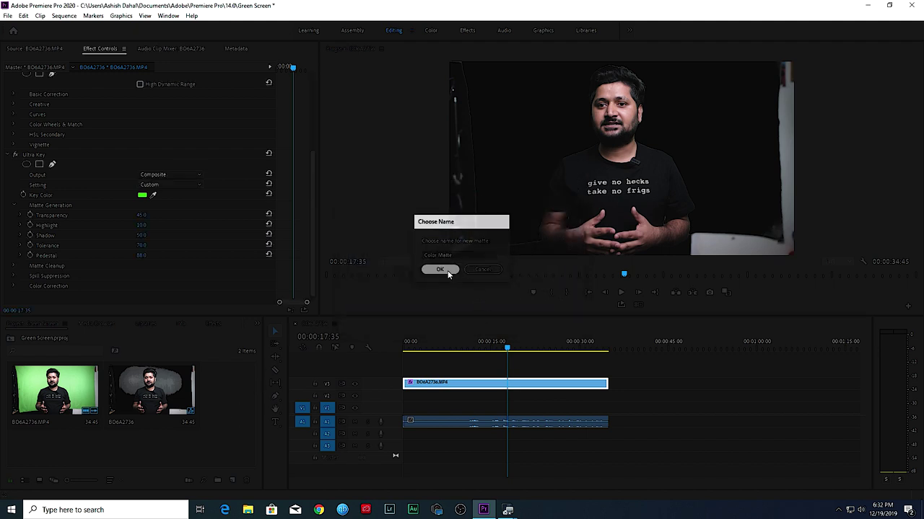
Place the Color Matte on V2 under the presenter and recolour it pink-red FF0042
drag(230, 385, 608, 396)
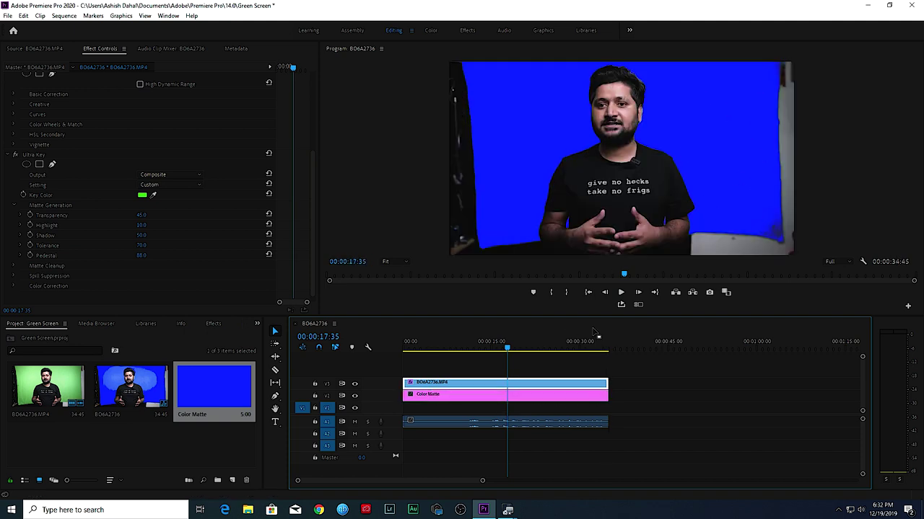
double_click(548, 395)
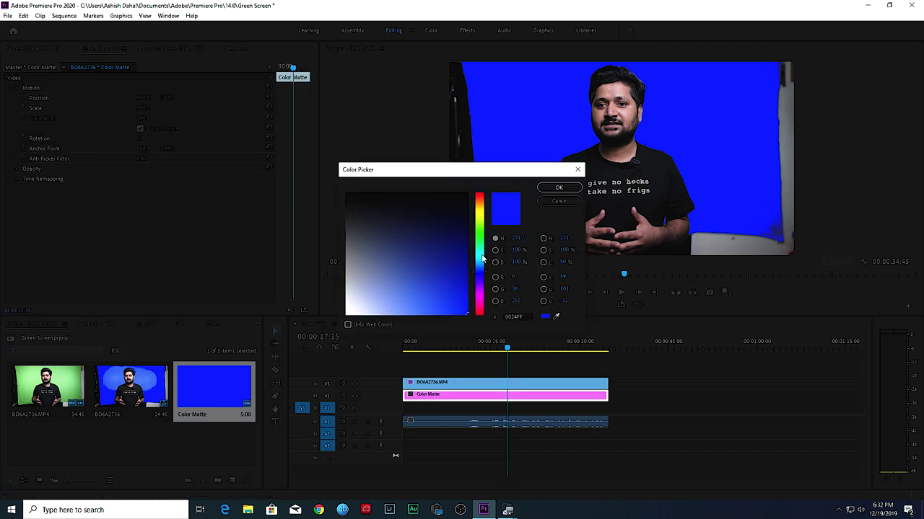
click(479, 312)
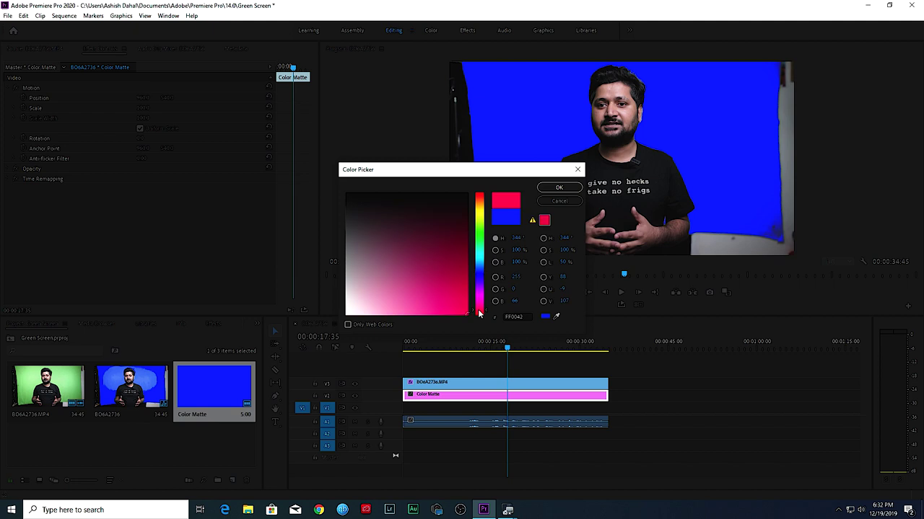
click(557, 188)
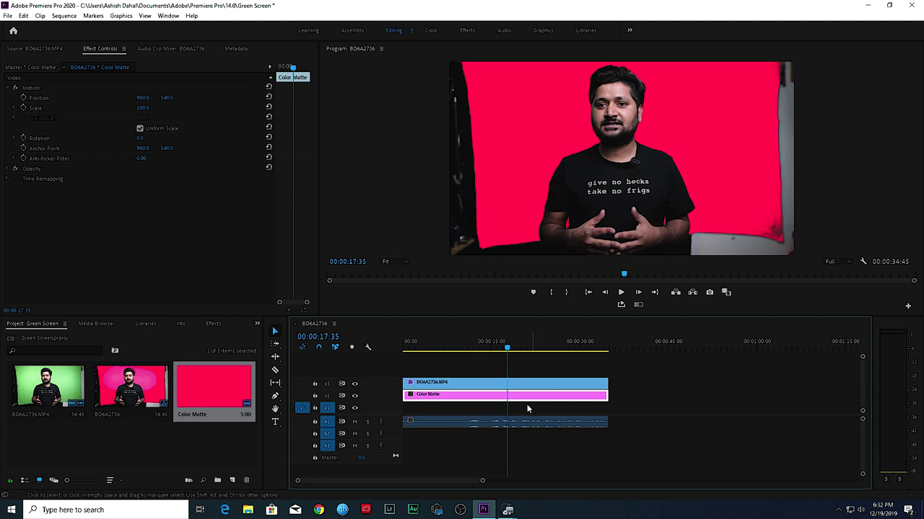
click(506, 385)
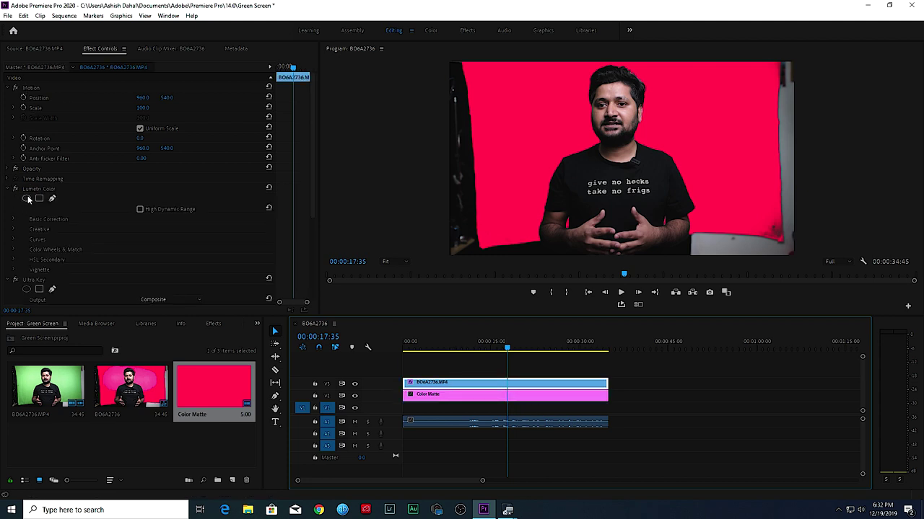
Start a Pen opacity mask on the presenter clip with the monitor zoomed to 25%
click(8, 173)
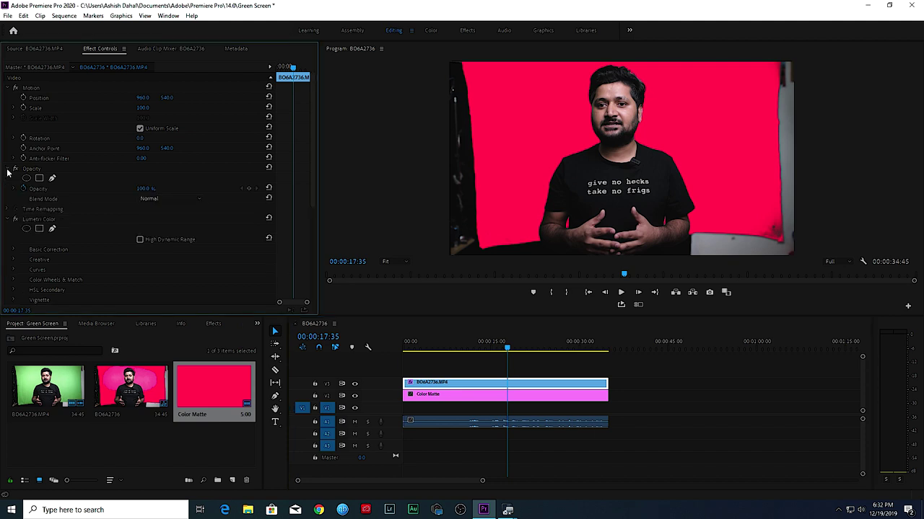
click(53, 181)
click(539, 261)
click(396, 263)
click(397, 320)
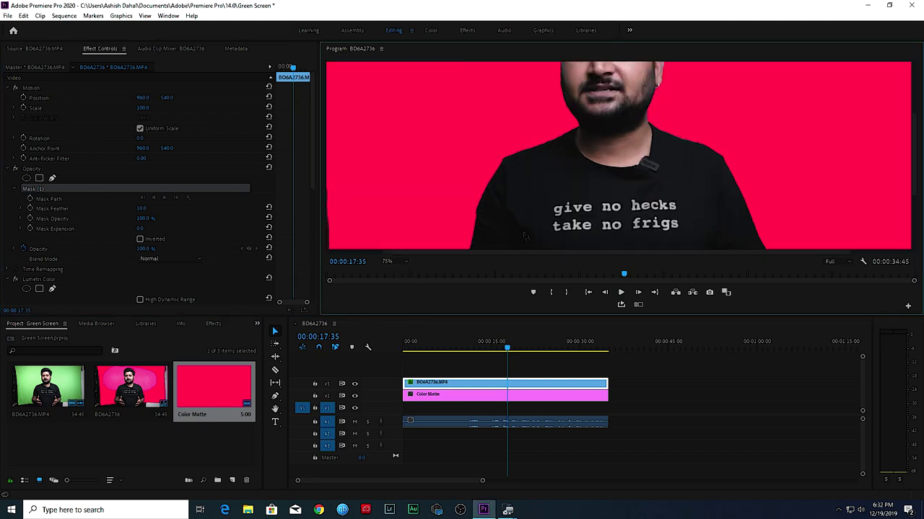
click(388, 262)
click(394, 309)
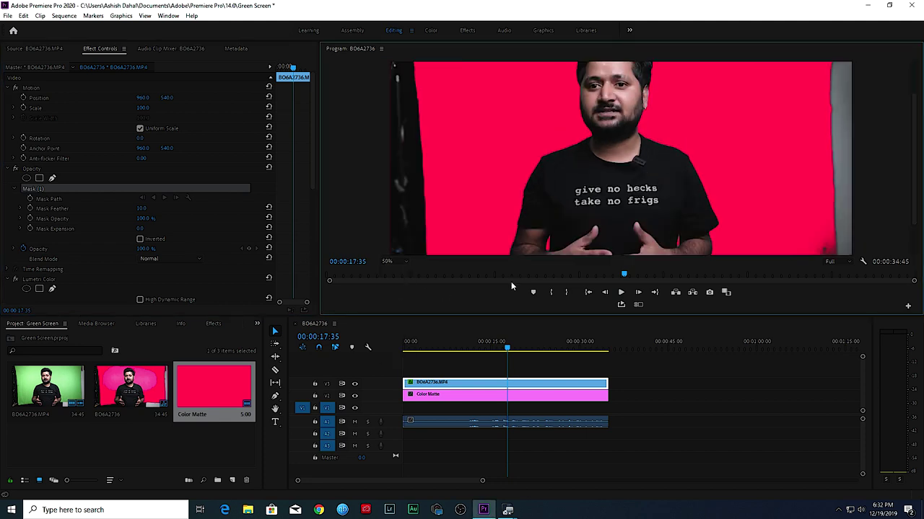
click(396, 265)
click(399, 298)
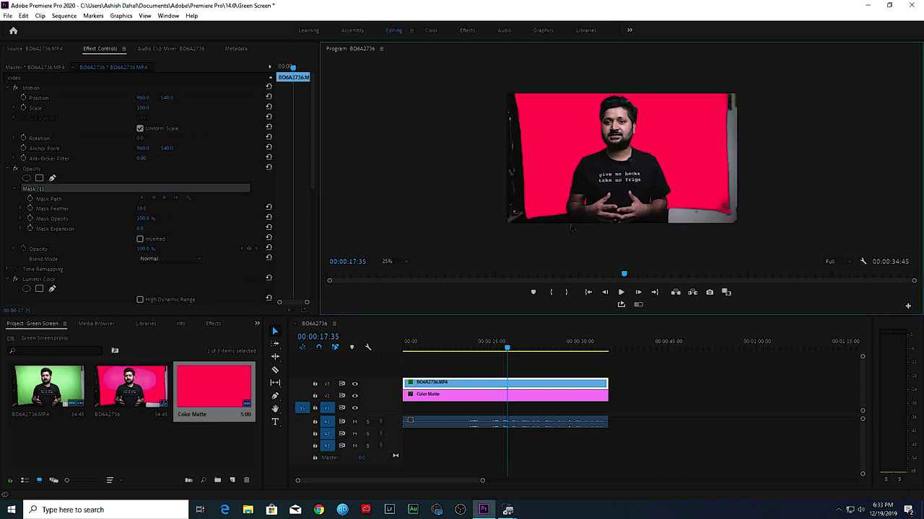
Trace the mask around the presenter and the frame's top and sides, then close it
click(545, 231)
click(542, 159)
click(563, 78)
click(677, 73)
click(714, 130)
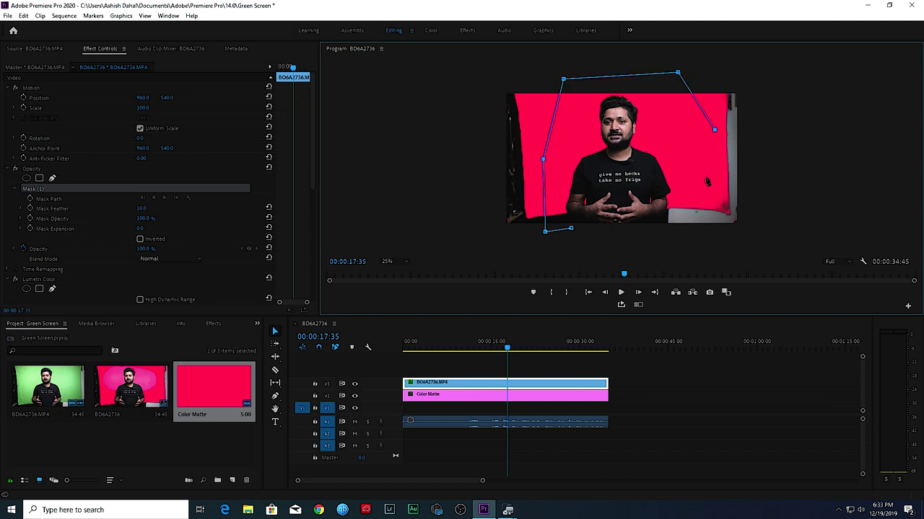
click(720, 191)
click(705, 234)
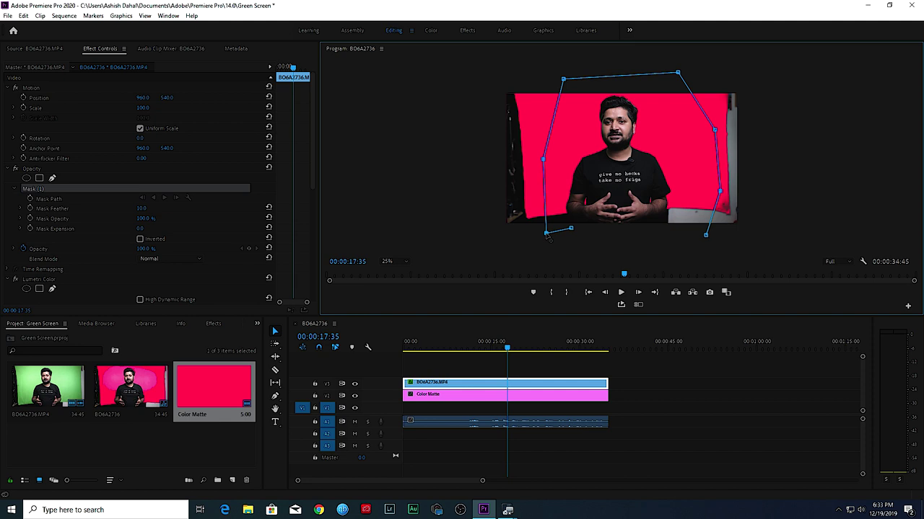
click(571, 229)
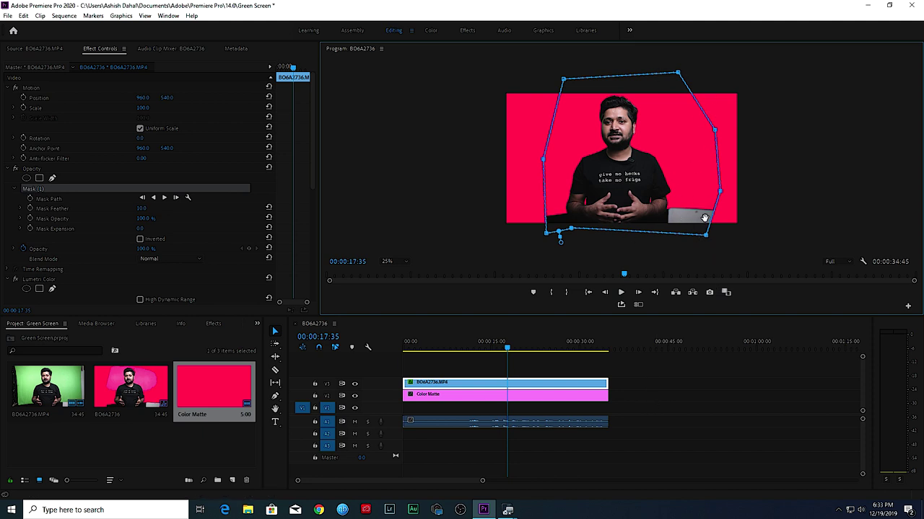
click(482, 382)
Enlarge and lower the presenter to scale 110, position 960, 625, and review at Fit
mouse_move(142, 107)
mouse_down()
mouse_move(194, 97)
mouse_move(171, 98)
mouse_up()
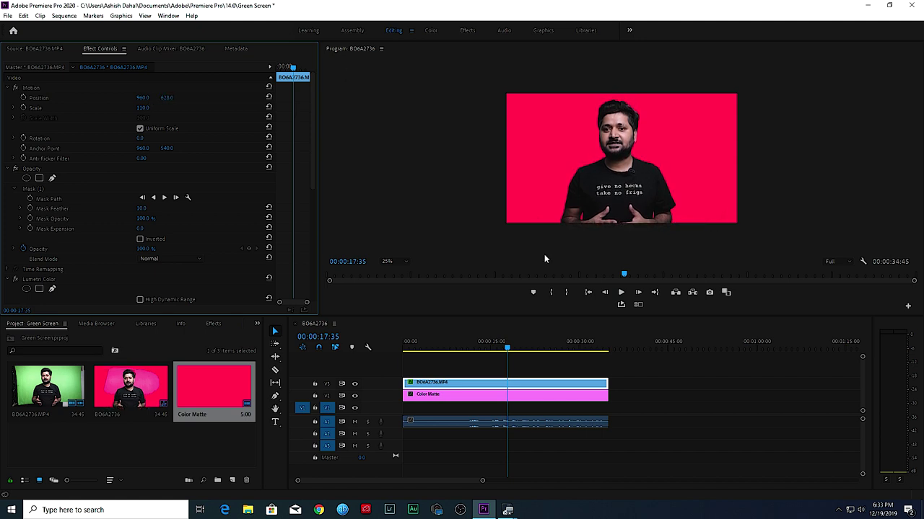
click(391, 263)
click(395, 279)
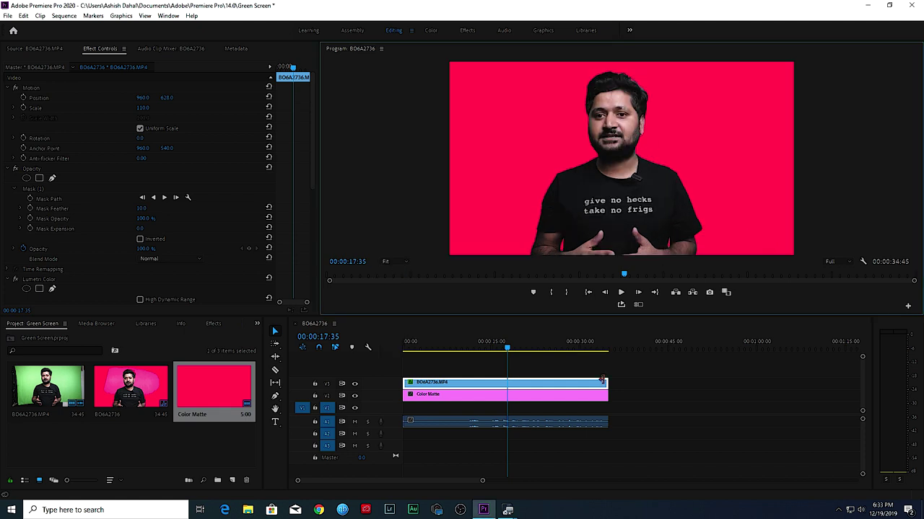
click(620, 293)
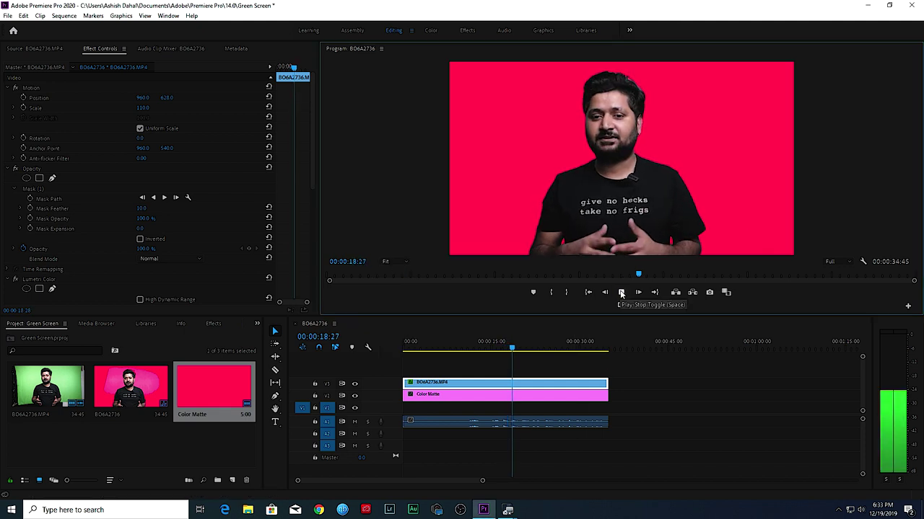
click(621, 293)
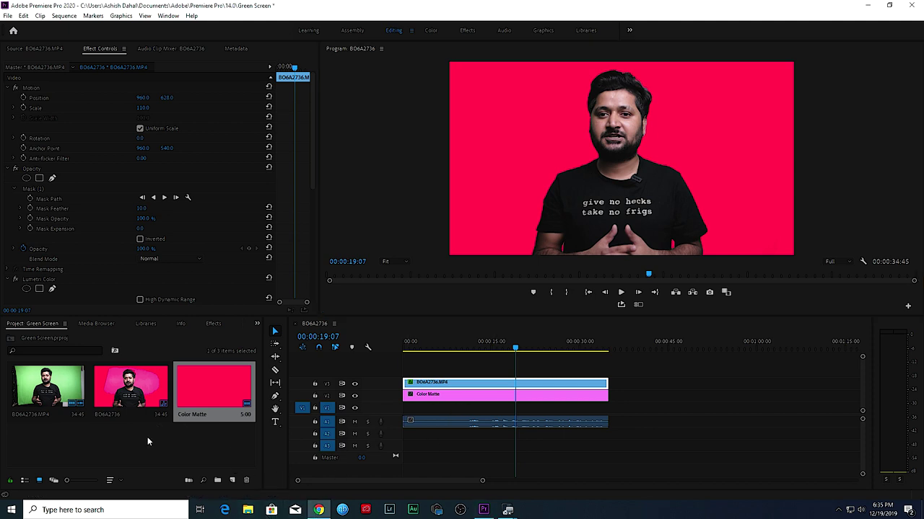
Delete the Color Matte and import the AdobeStock network-lines image from the Desktop
click(558, 399)
key(Delete)
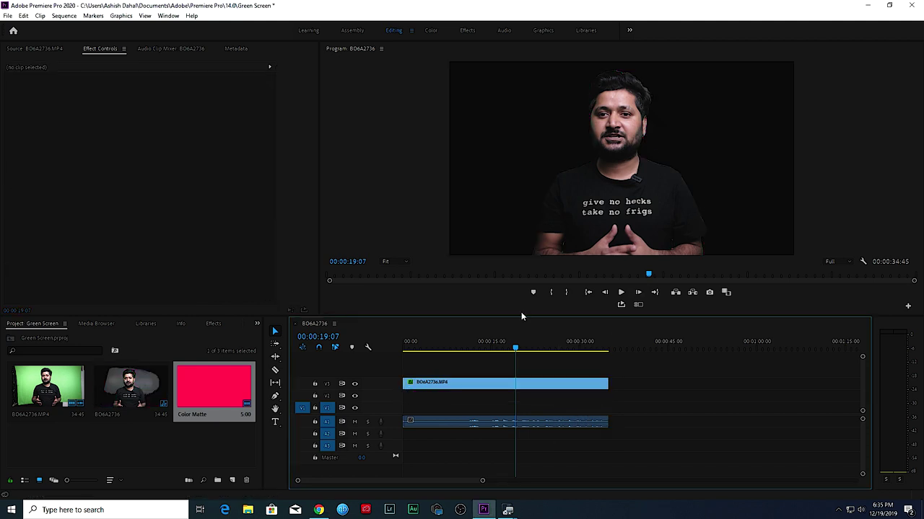
double_click(206, 448)
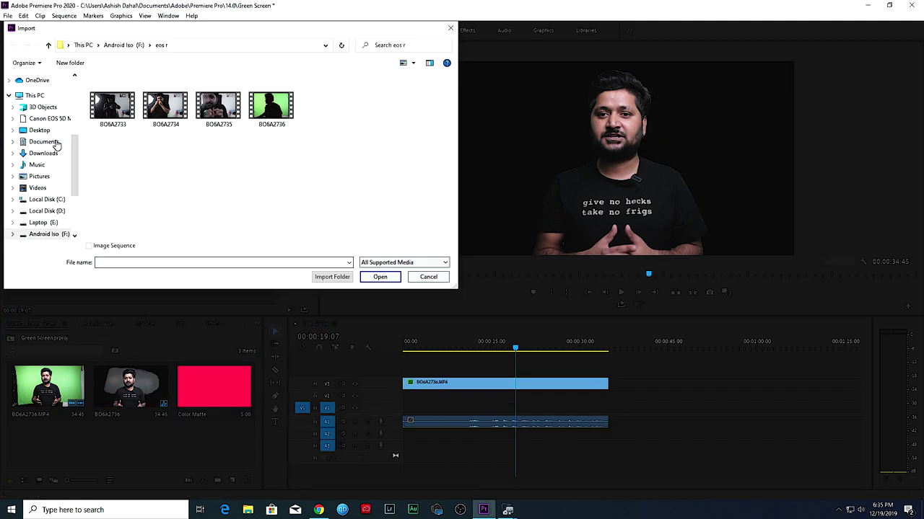
click(33, 96)
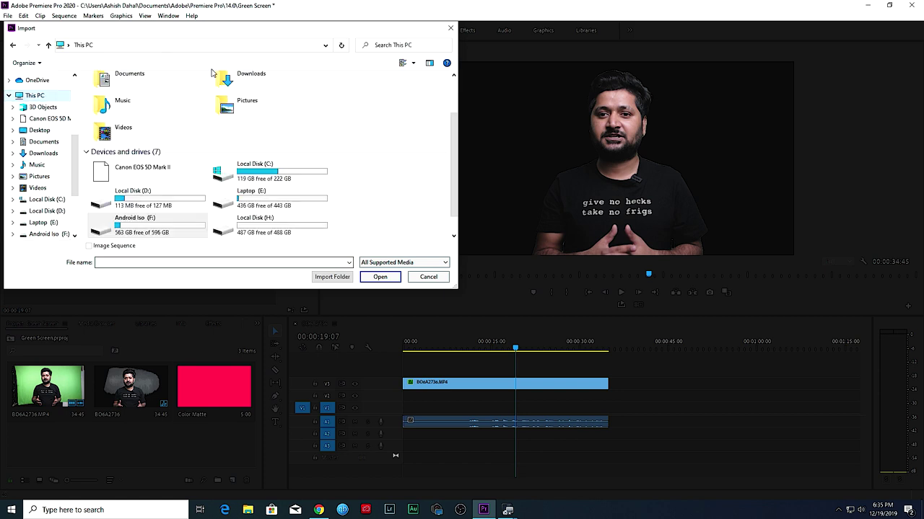
click(39, 130)
click(122, 124)
double_click(122, 124)
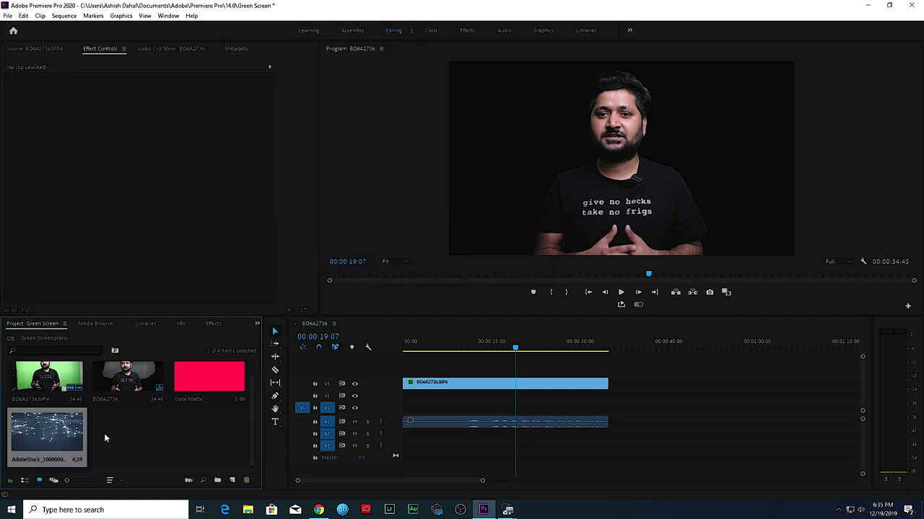
Lay the network image full-length on V2, Set to Frame Size, scale 300, preview at 200%
mouse_move(47, 433)
mouse_down()
mouse_move(414, 396)
mouse_move(608, 399)
mouse_up()
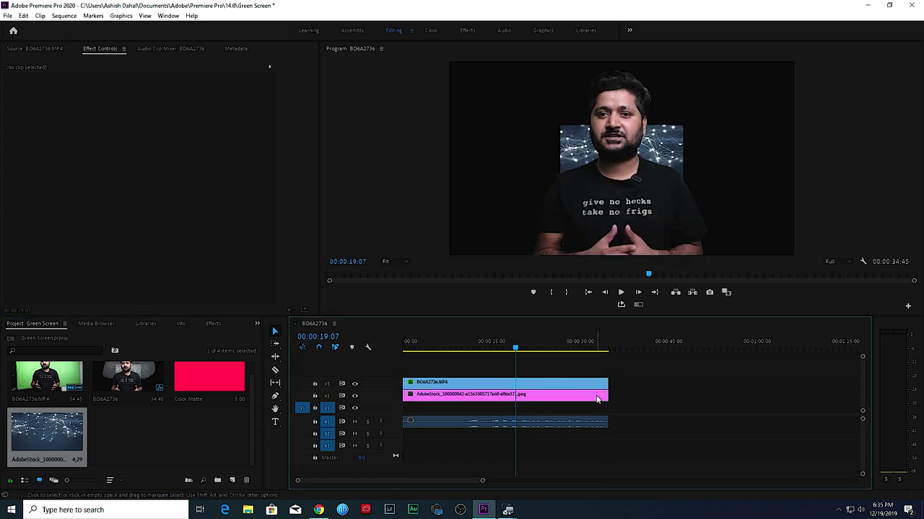
click(571, 399)
right_click(560, 399)
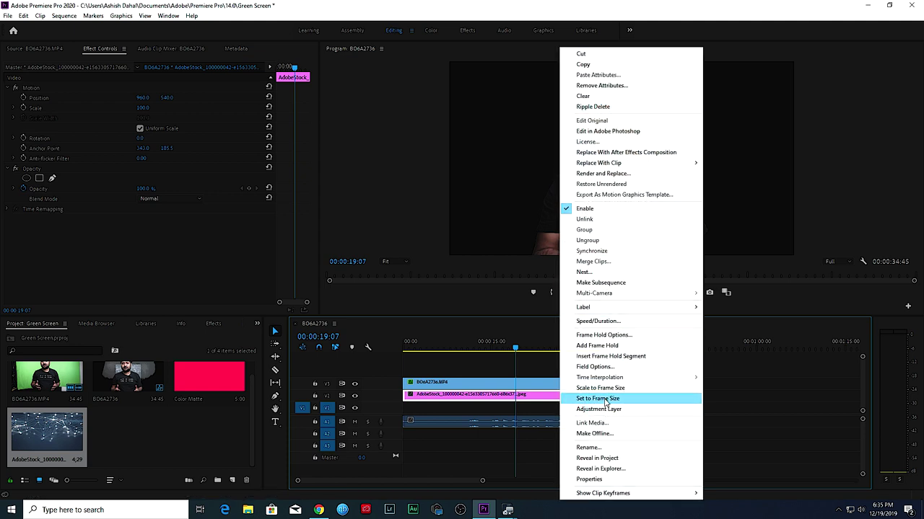
click(614, 398)
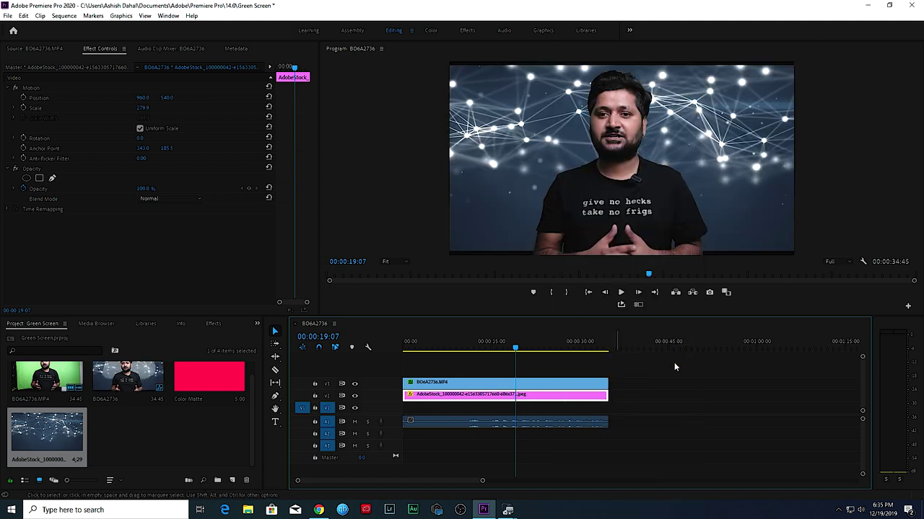
drag(138, 107, 153, 107)
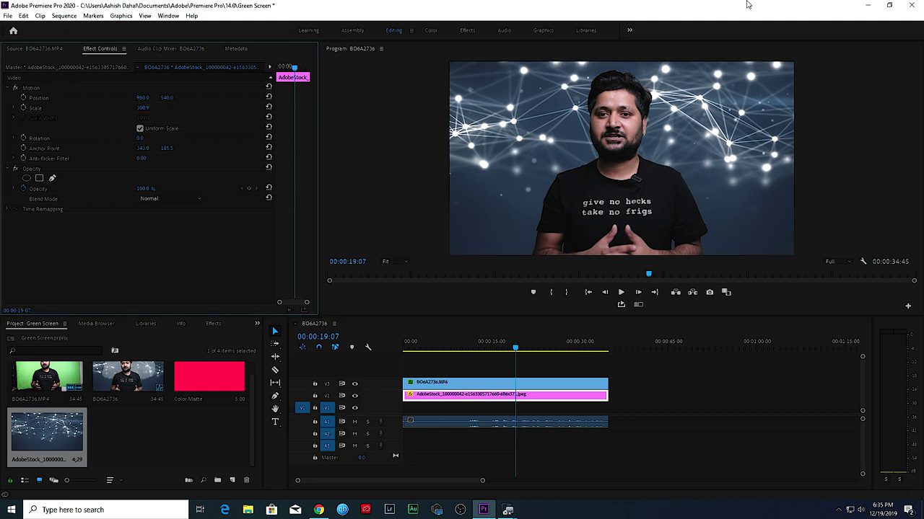
click(401, 261)
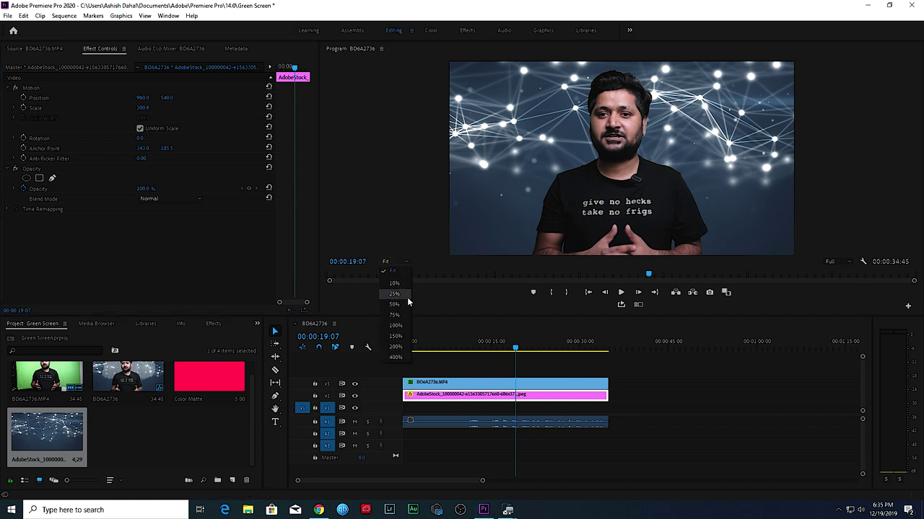
click(398, 347)
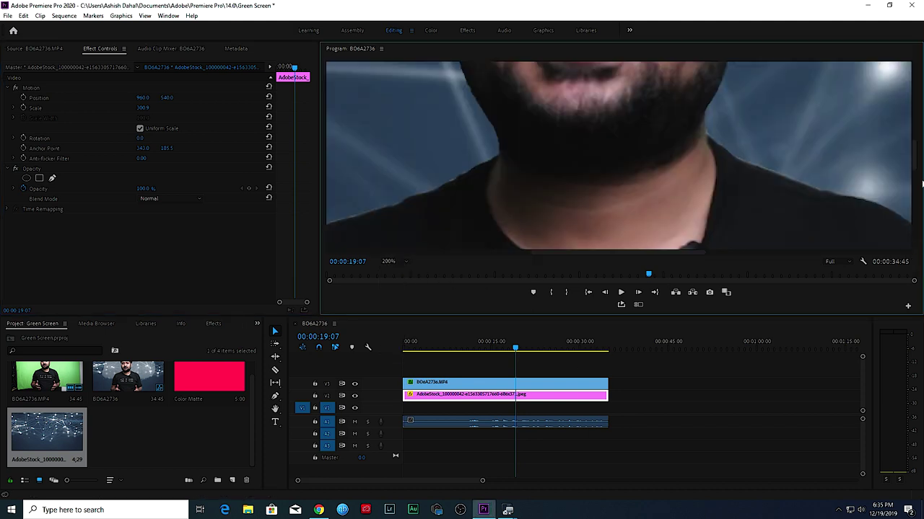
drag(915, 162, 914, 151)
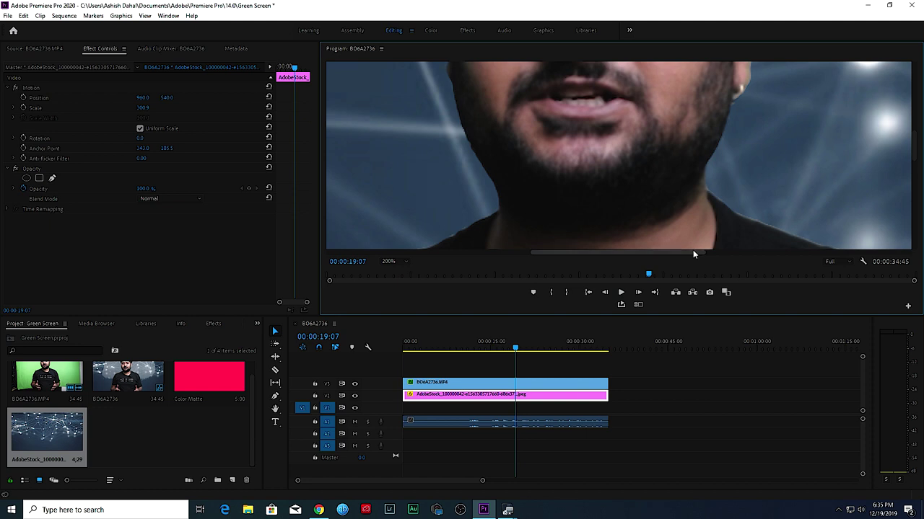
drag(693, 252, 710, 252)
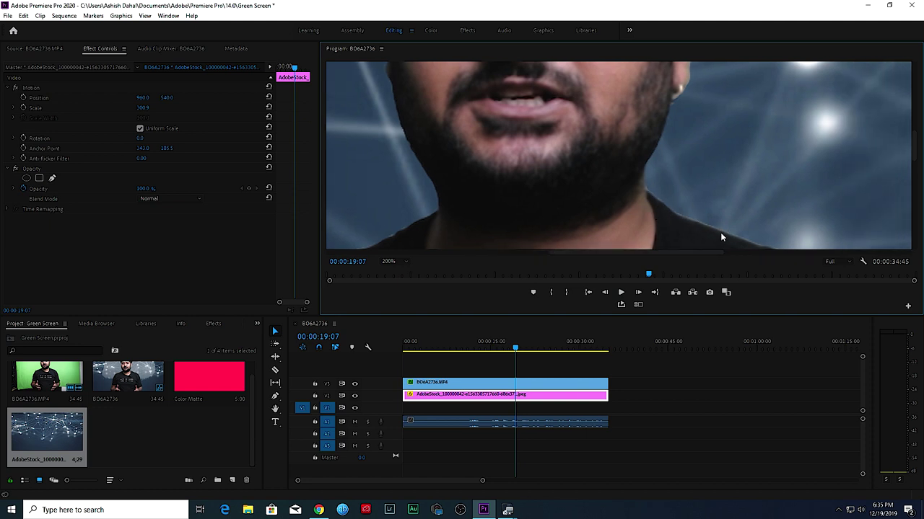
Give Ultra Key's Matte Cleanup a small Choke and Soften about 9 on the presenter
click(584, 383)
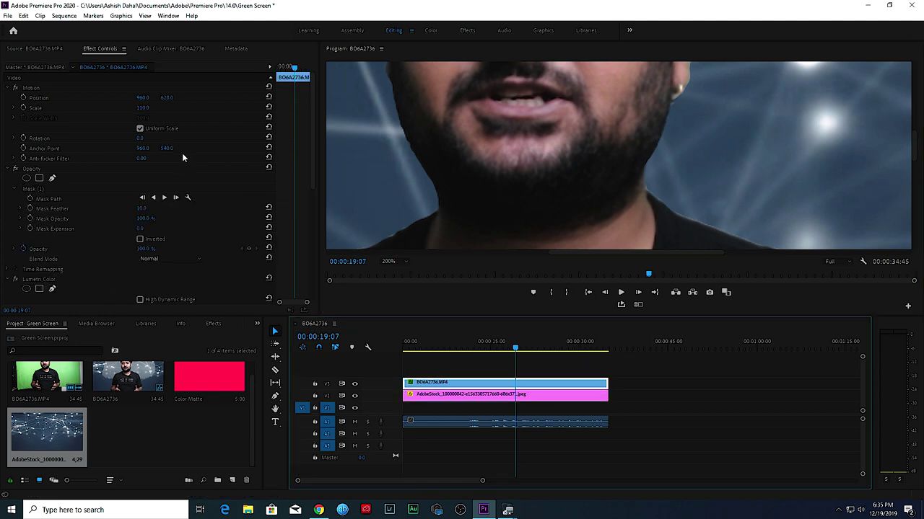
drag(315, 130, 315, 223)
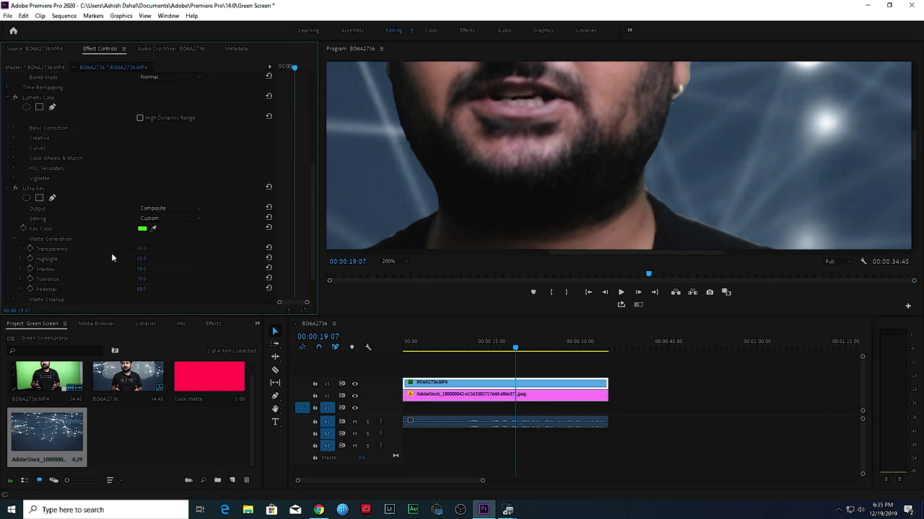
click(13, 239)
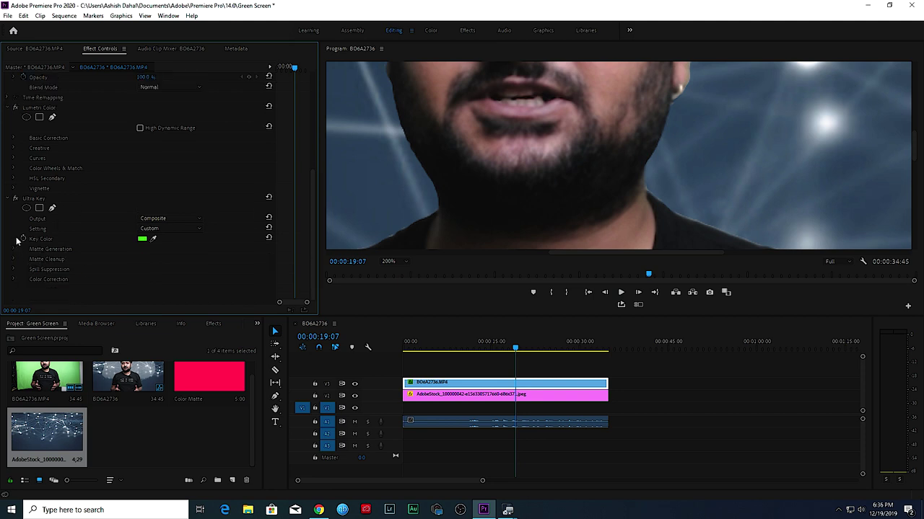
click(13, 259)
drag(311, 220, 314, 252)
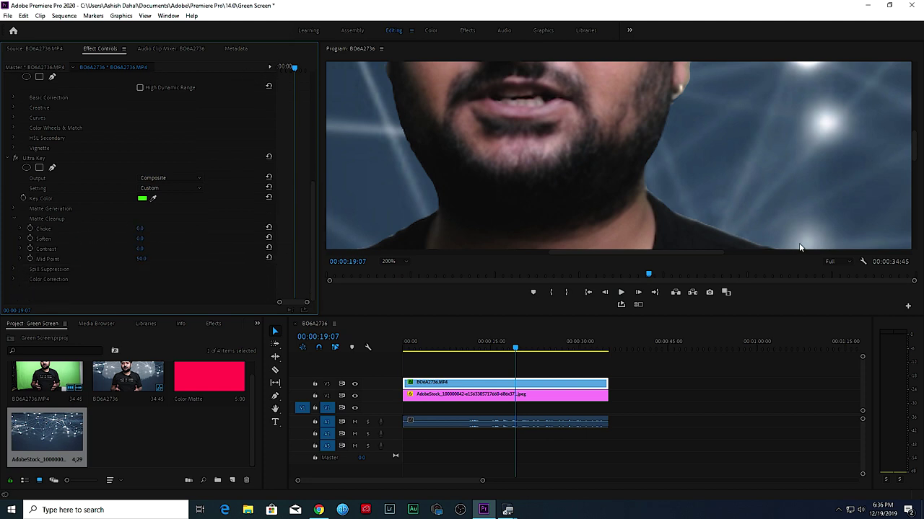
drag(142, 228, 214, 228)
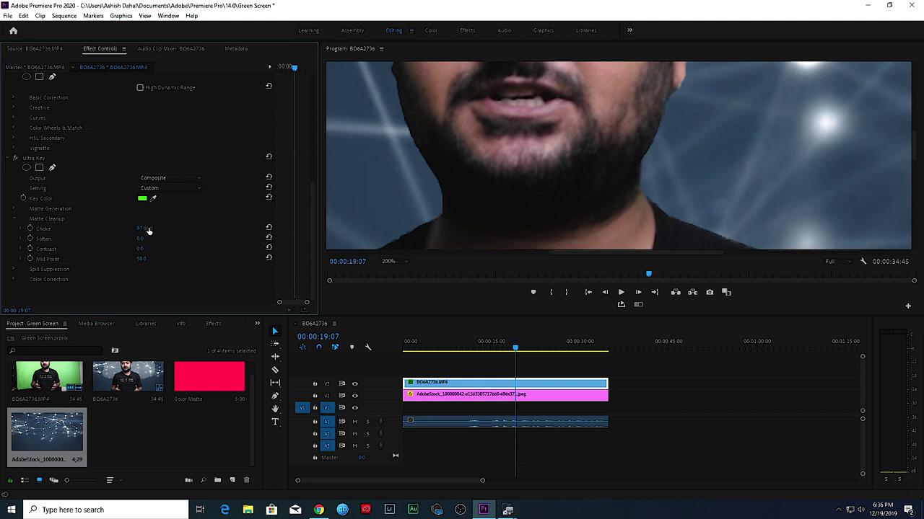
drag(141, 228, 69, 228)
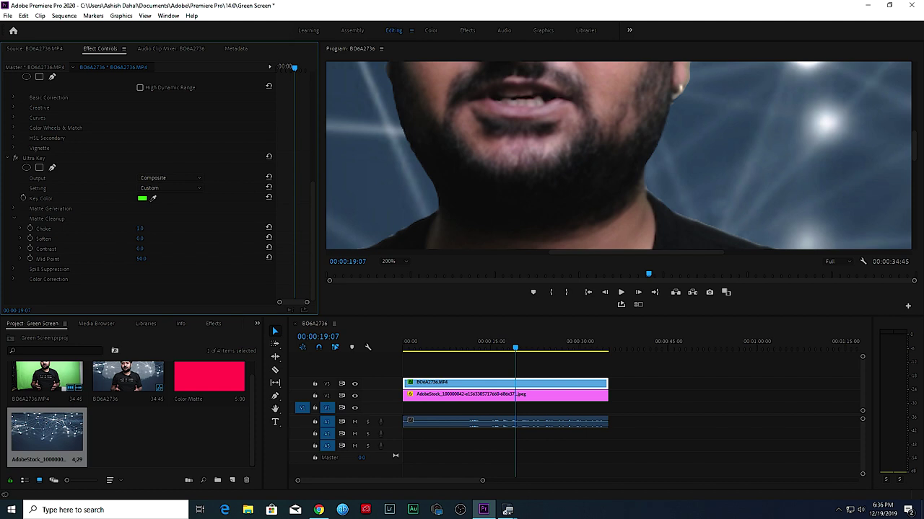
drag(140, 228, 146, 228)
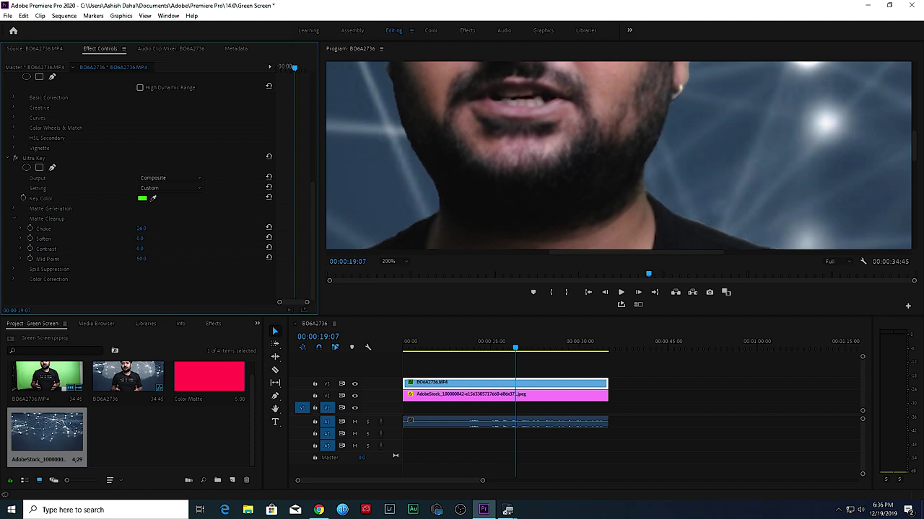
drag(141, 239, 150, 239)
drag(141, 239, 163, 307)
click(390, 261)
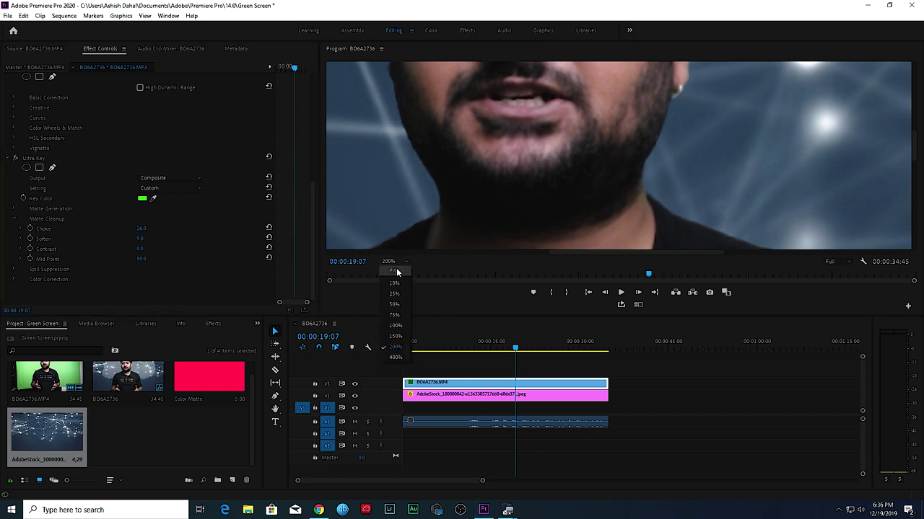
Fit the preview to the frame and play the composite through to about 00:00:28:20
click(393, 268)
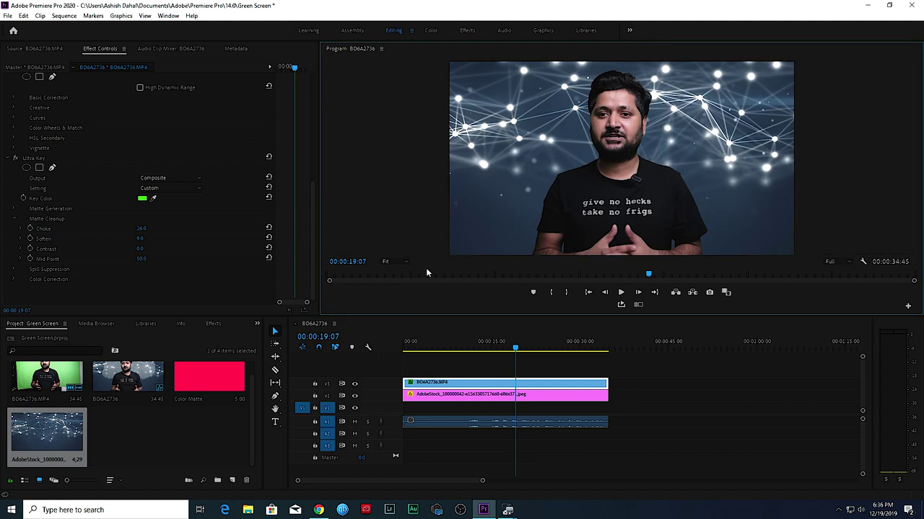
click(622, 292)
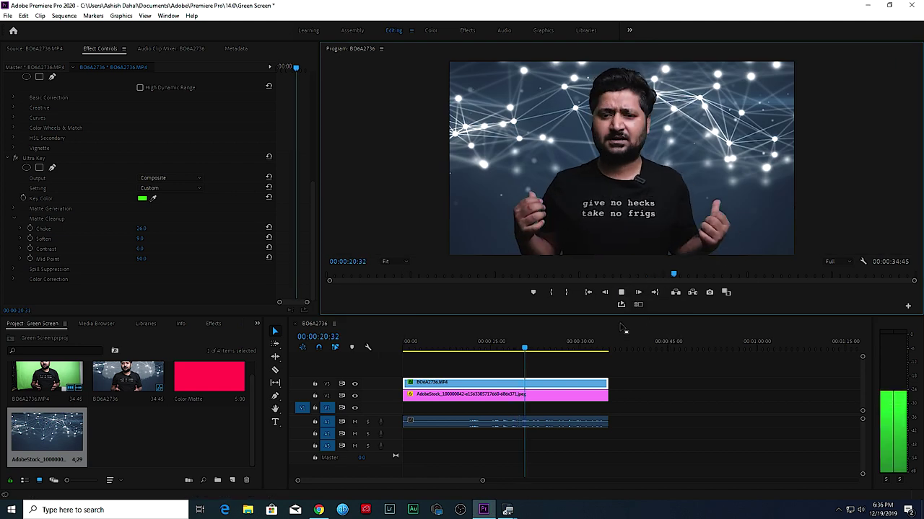
click(621, 292)
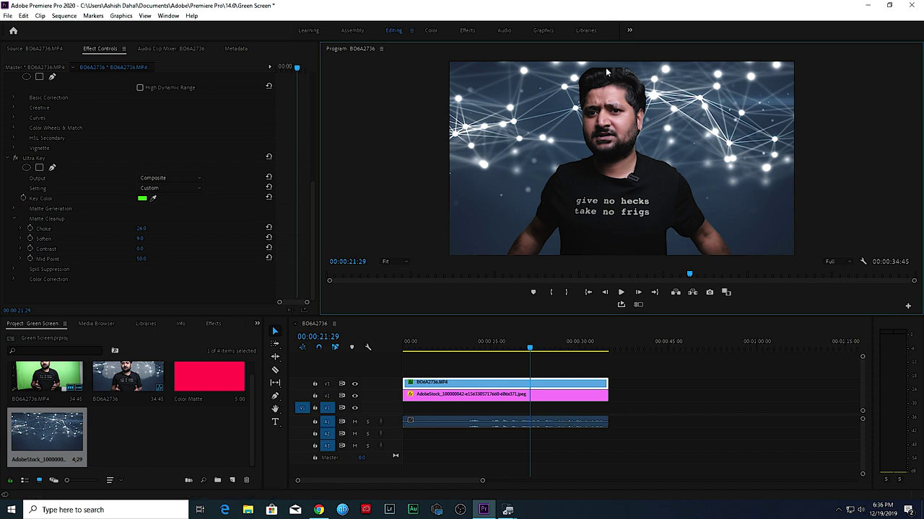
click(621, 293)
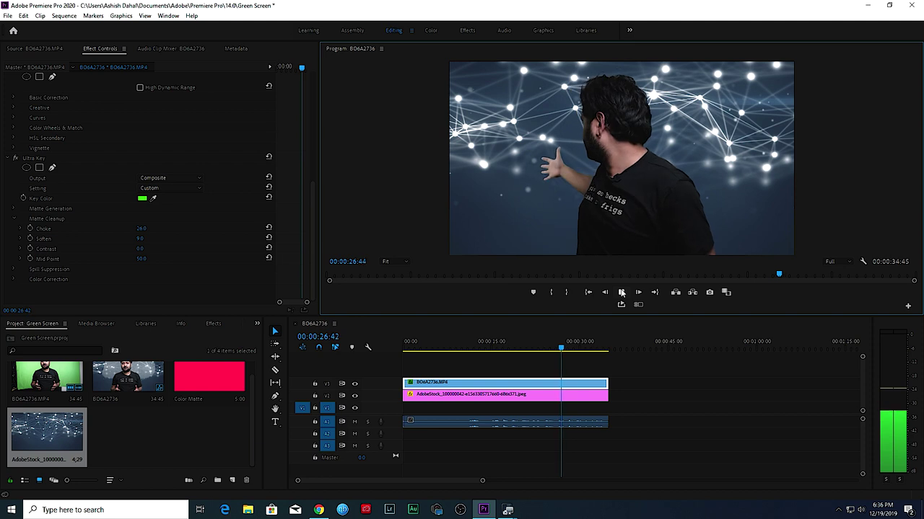
click(621, 293)
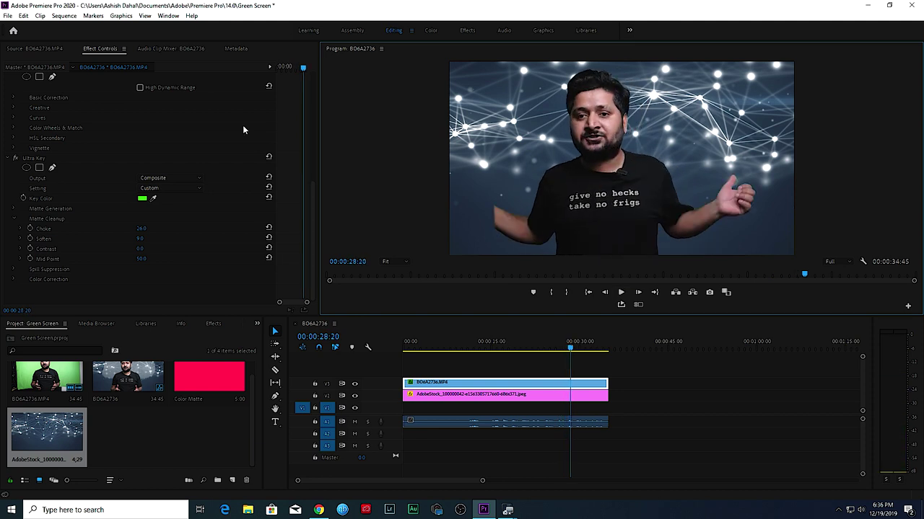
click(532, 399)
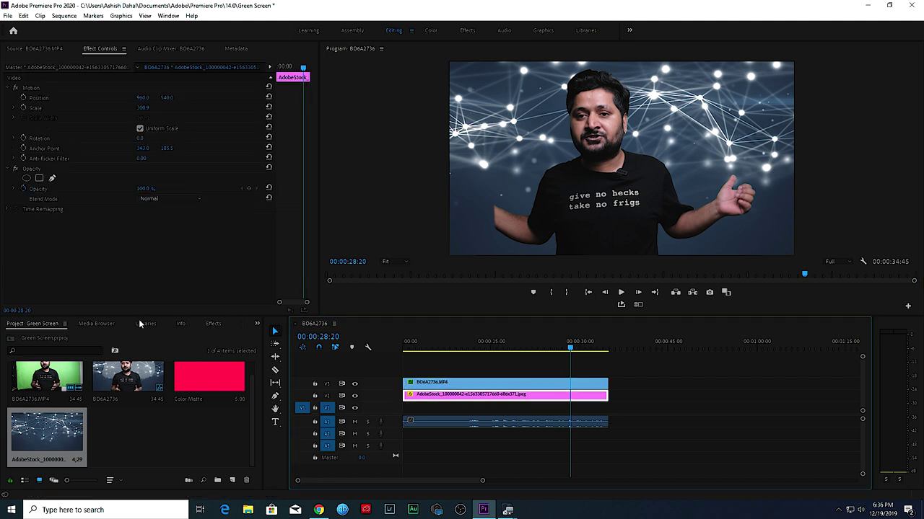
Apply Gaussian Blur to the network background at Blurriness around 5 and preview it
click(213, 323)
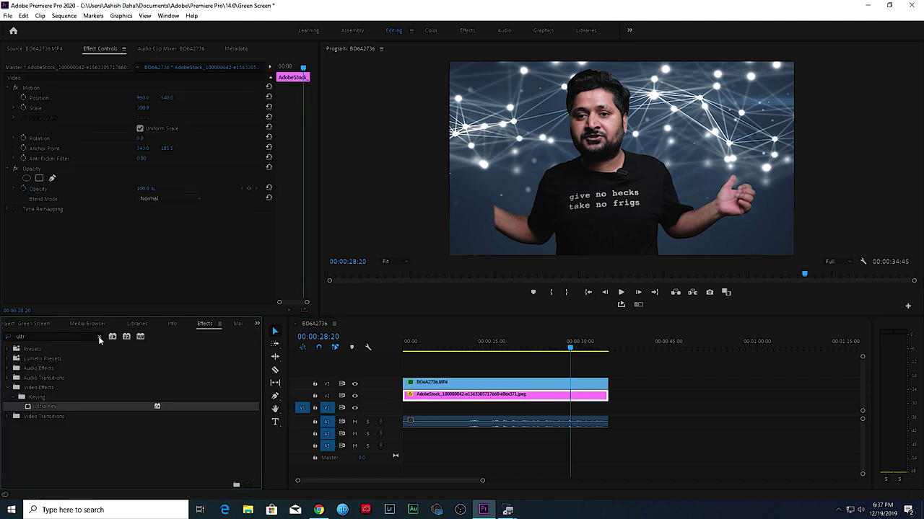
click(74, 336)
text(blur)
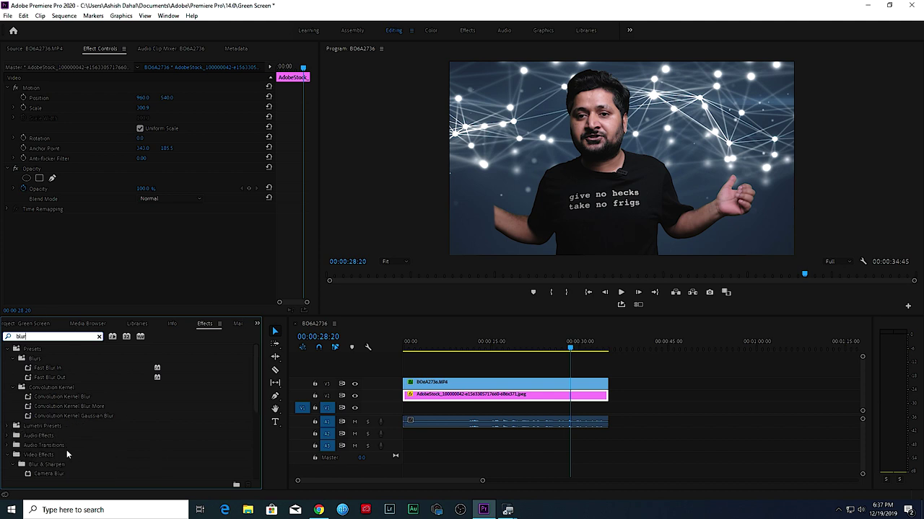
scroll(103, 452, down, 3)
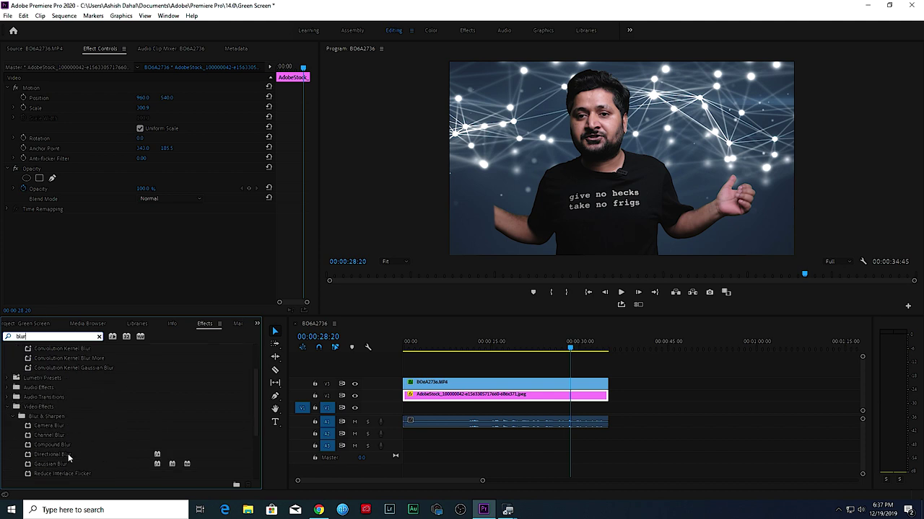
click(70, 461)
drag(210, 465, 484, 397)
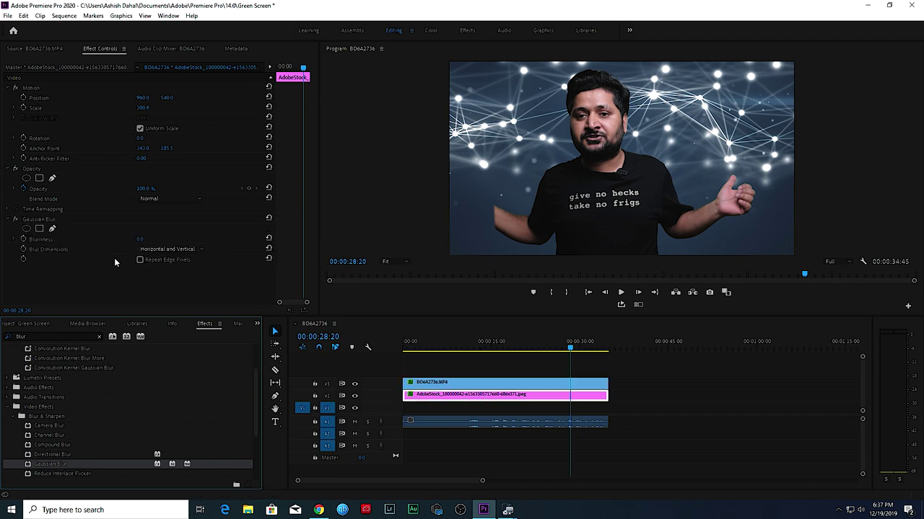
drag(139, 240, 153, 239)
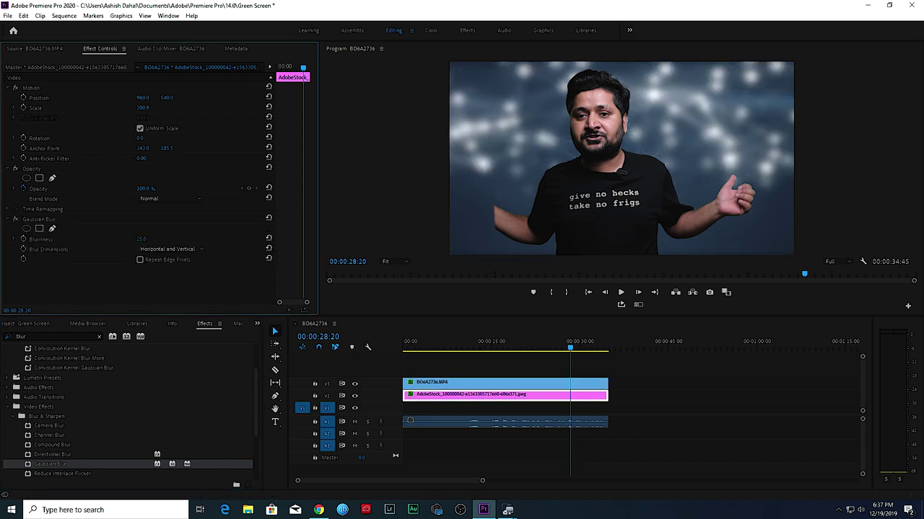
mouse_move(140, 238)
mouse_down()
mouse_move(122, 239)
mouse_move(144, 239)
mouse_up()
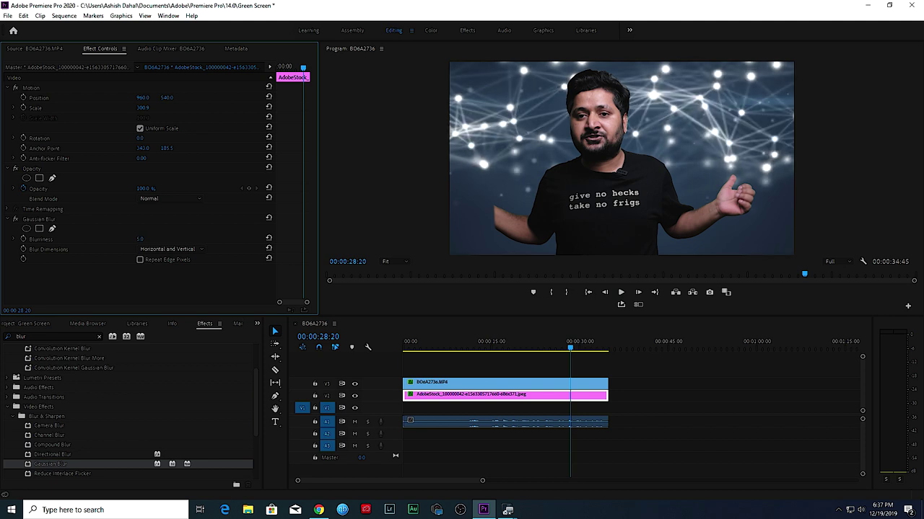
click(623, 292)
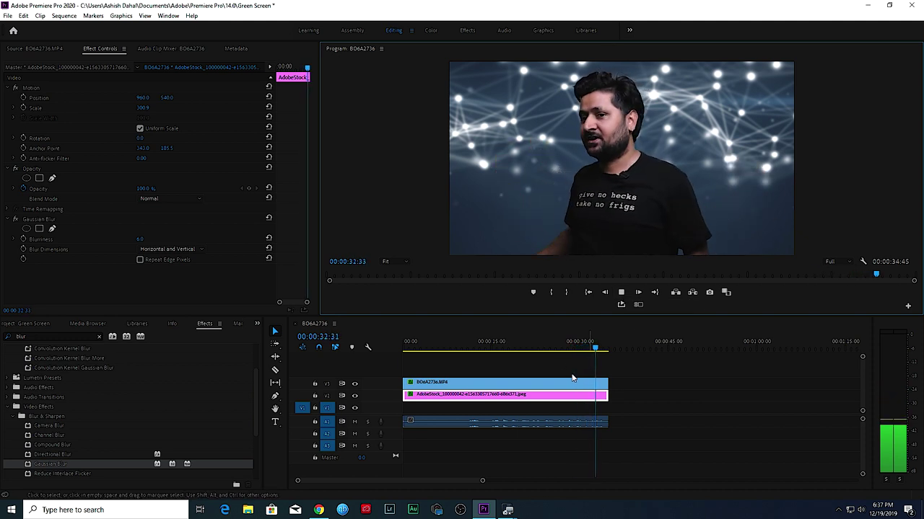
click(564, 396)
shift+click(537, 383)
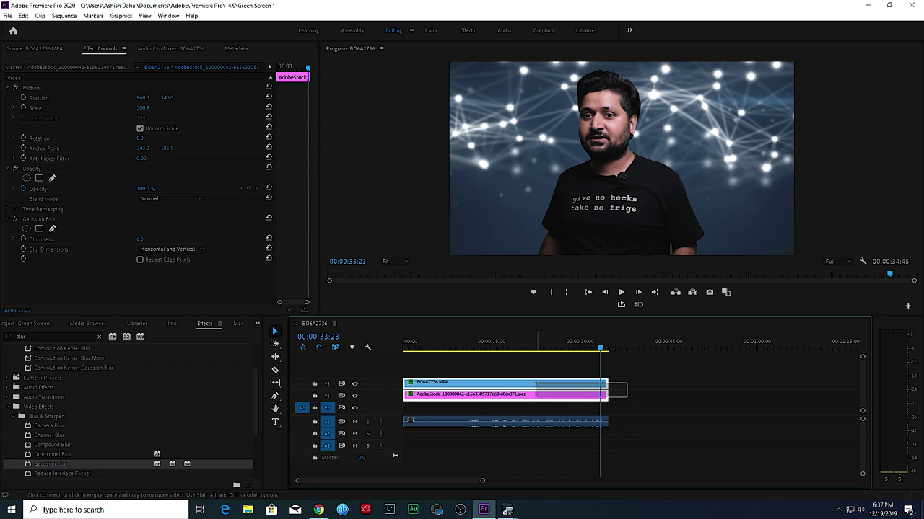
Nest both clips into Nested Sequence 01
right_click(537, 383)
click(574, 286)
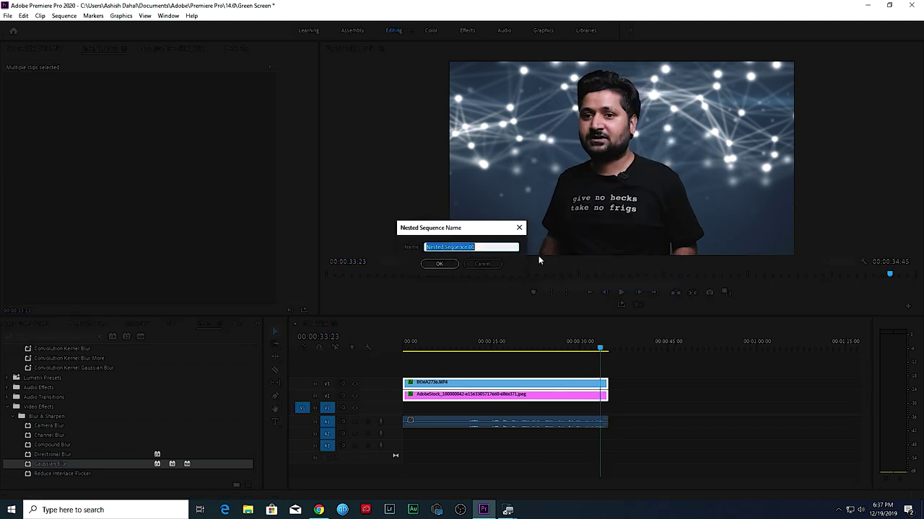
click(440, 263)
click(505, 395)
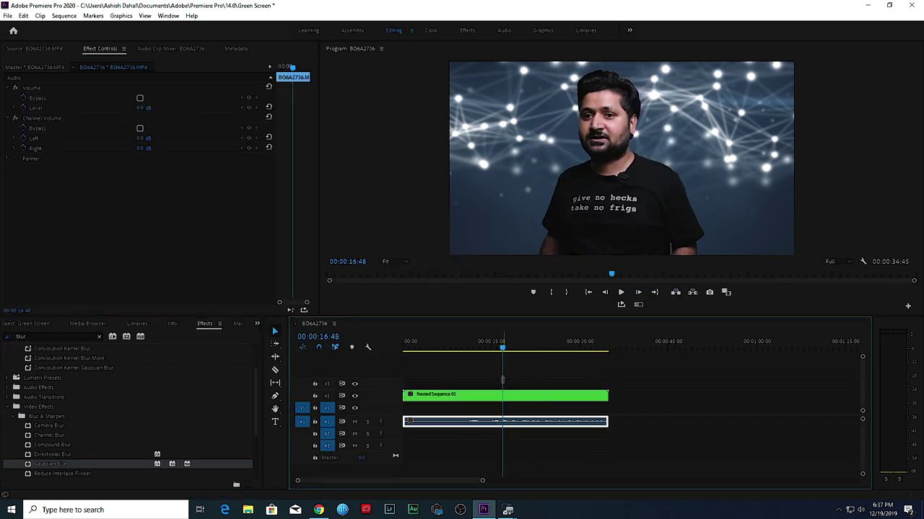
click(502, 347)
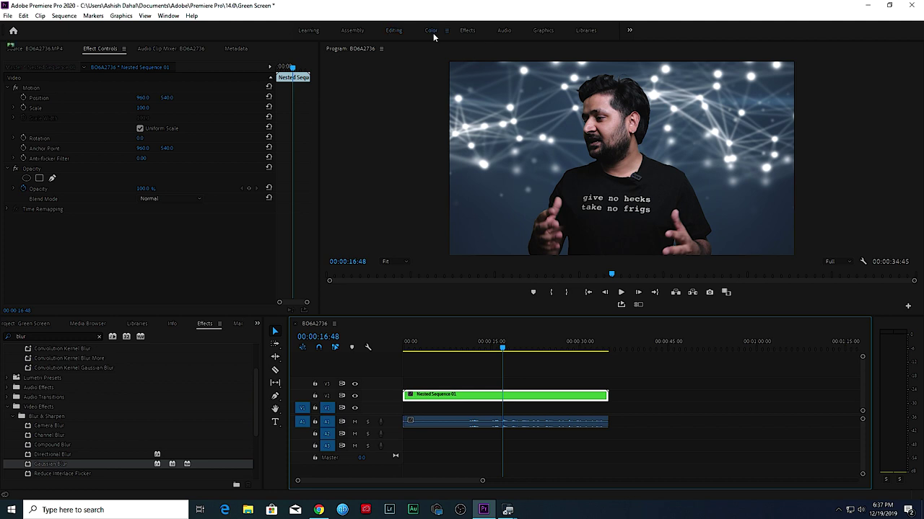
Inside the nest, add Lumetri Color to the presenter with Highlights -26.5 and Shadows 35.1
click(431, 31)
double_click(497, 369)
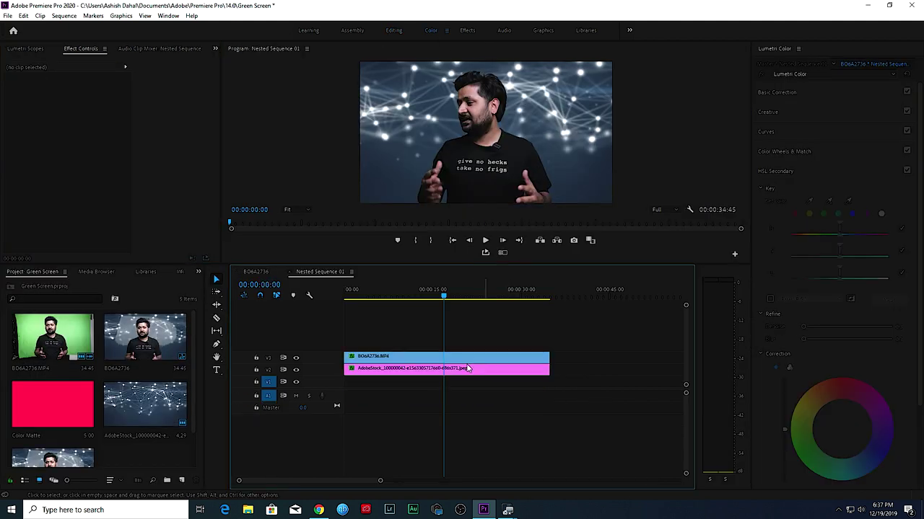
click(446, 368)
click(443, 357)
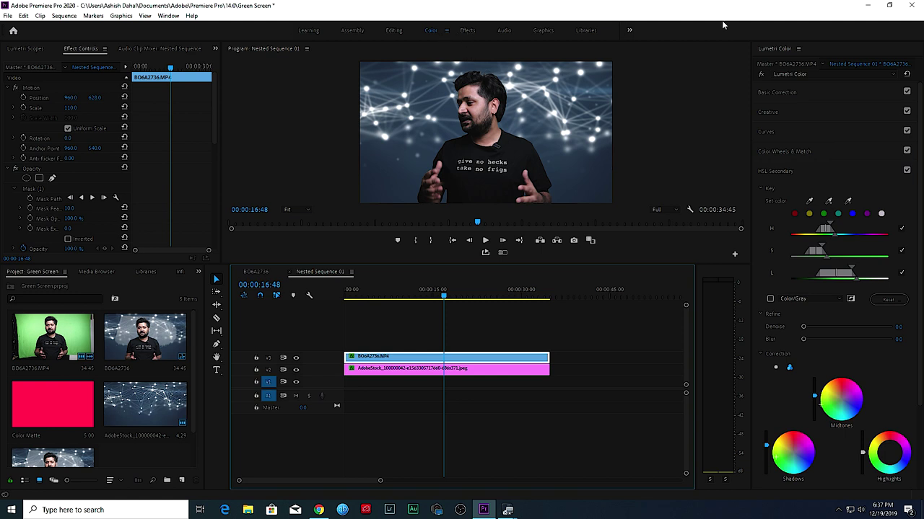
click(803, 75)
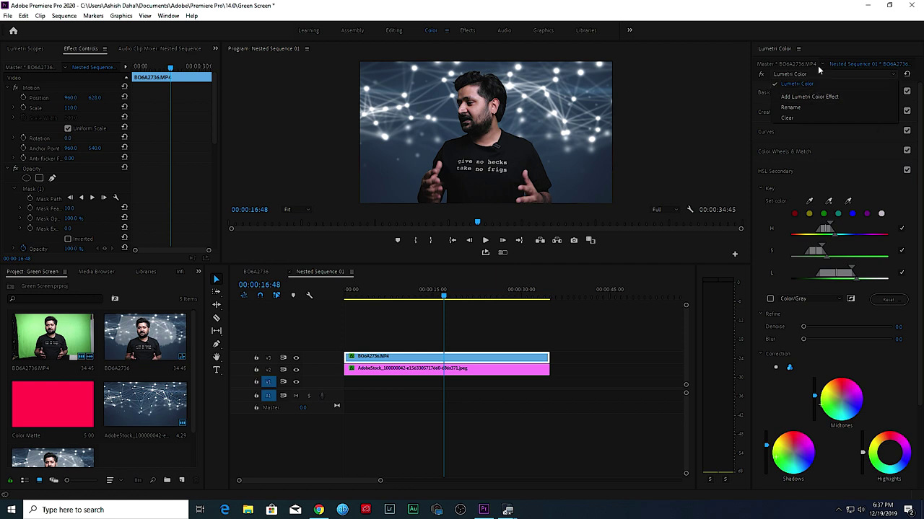
click(795, 98)
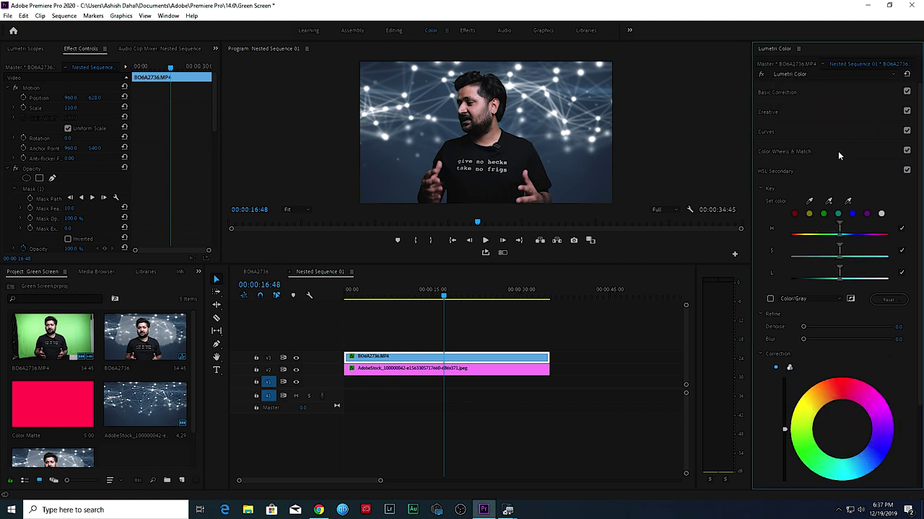
click(796, 93)
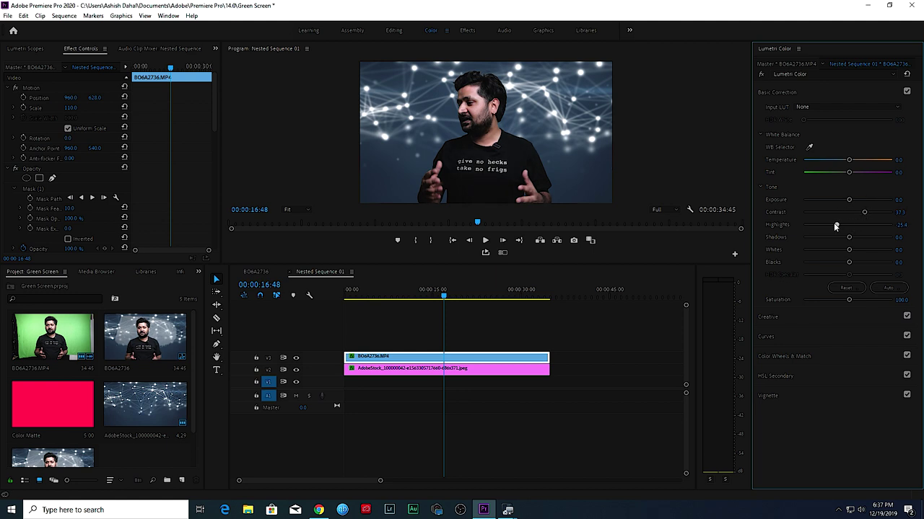
drag(835, 227, 839, 228)
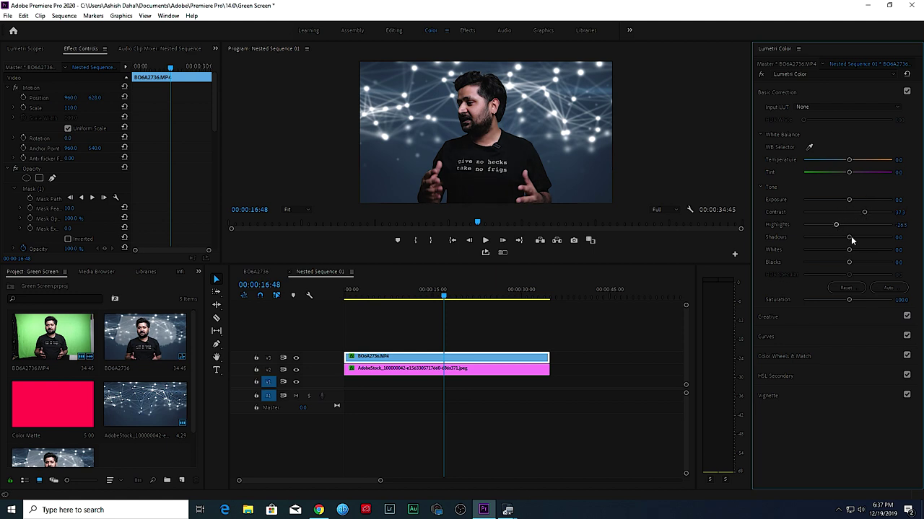
mouse_move(850, 239)
mouse_down()
mouse_move(868, 241)
mouse_move(835, 251)
mouse_move(854, 253)
mouse_up()
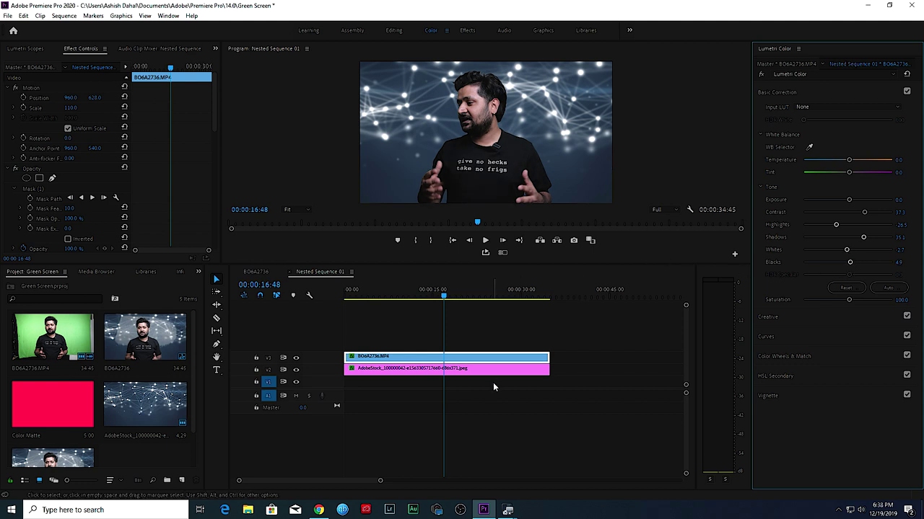
click(788, 318)
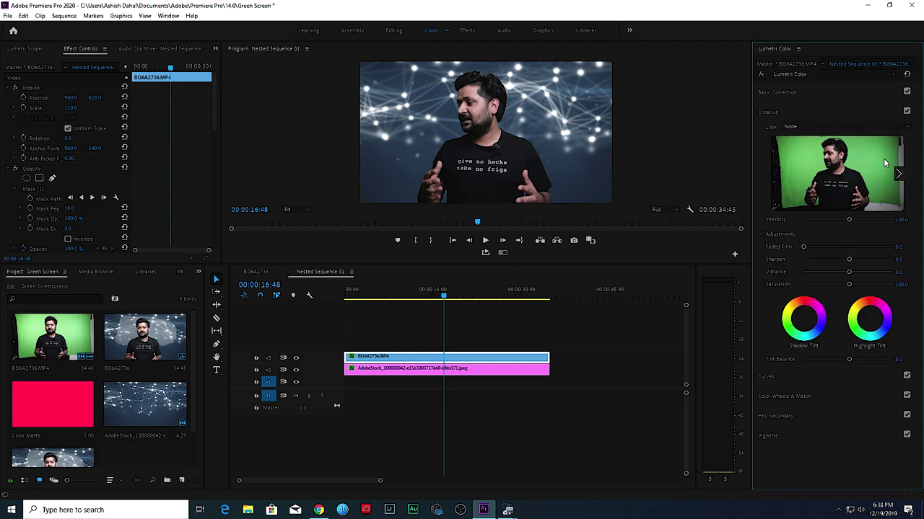
Apply the LUT CINE 1 for Canon LOG look at 34.6 intensity with Sharpen 41.6
click(834, 133)
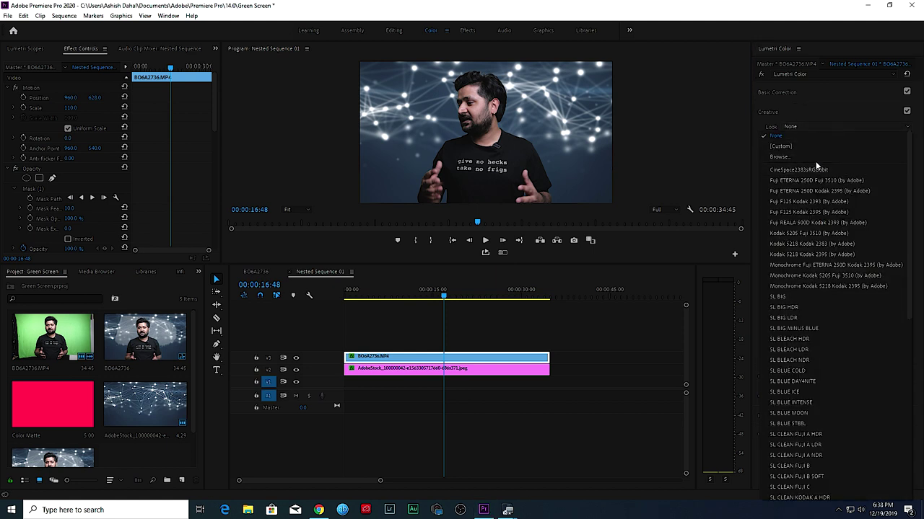
key(Escape)
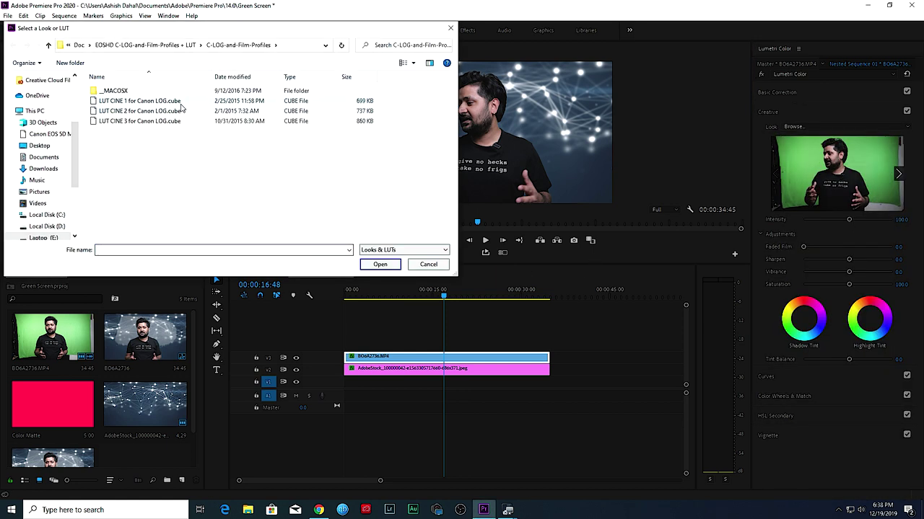
double_click(180, 102)
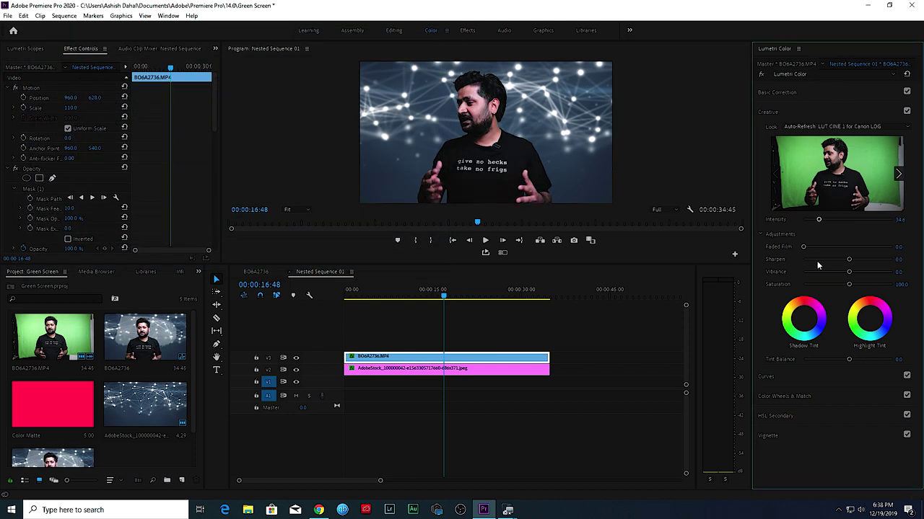
drag(848, 259, 867, 262)
click(413, 294)
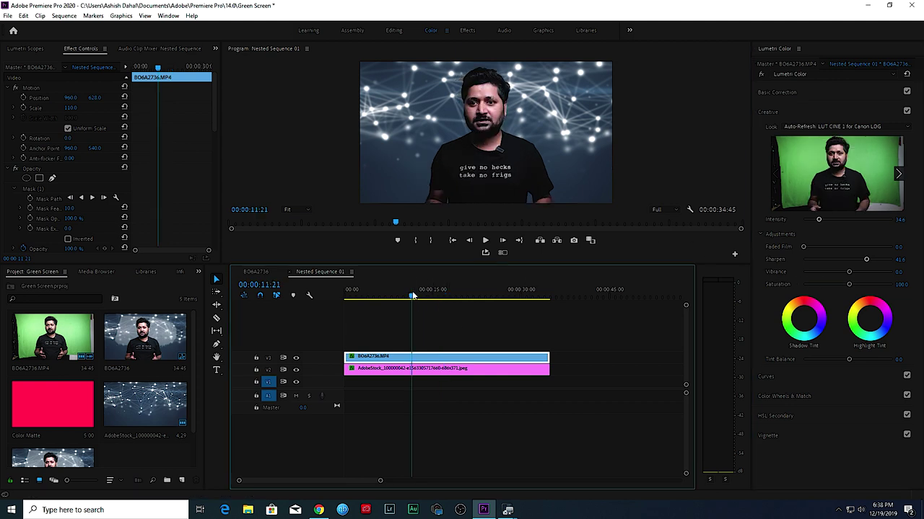
click(289, 273)
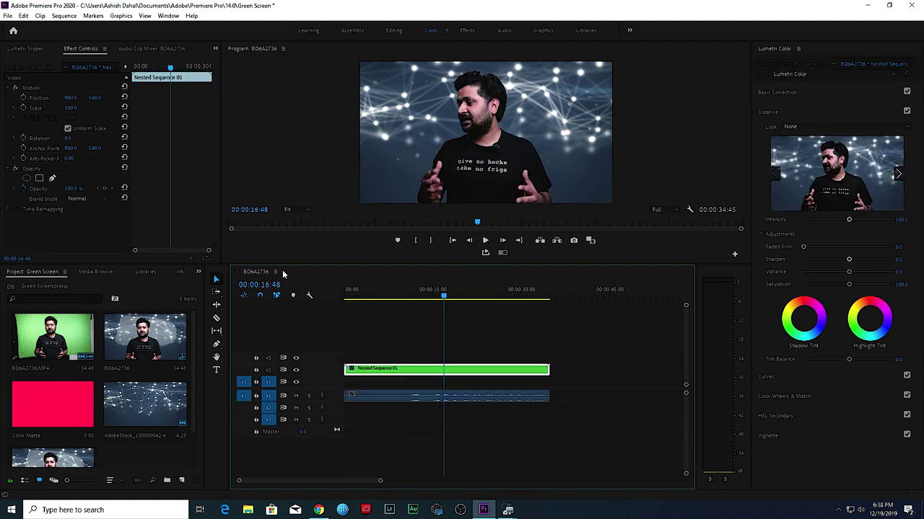
Adjust the nested clip's contrast, then darken the network background to Exposure -1.1, Contrast 38.4
click(810, 95)
drag(847, 201, 849, 211)
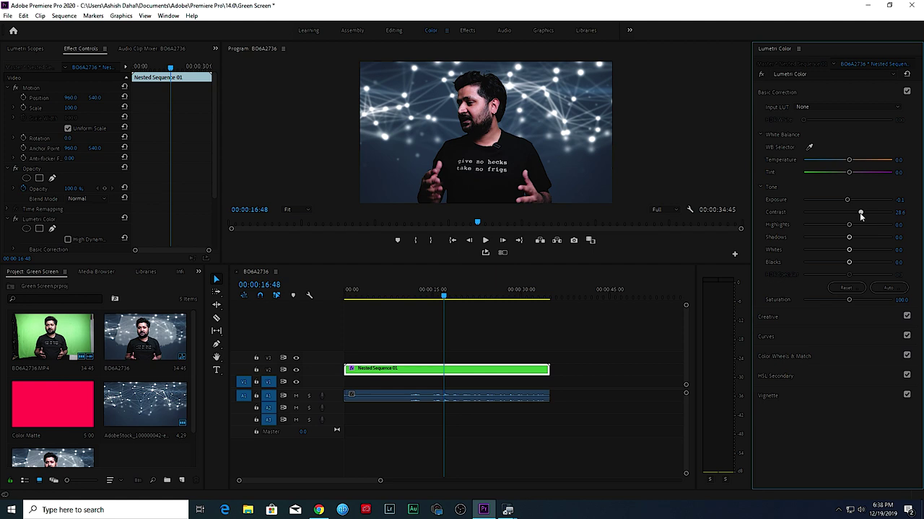
double_click(397, 369)
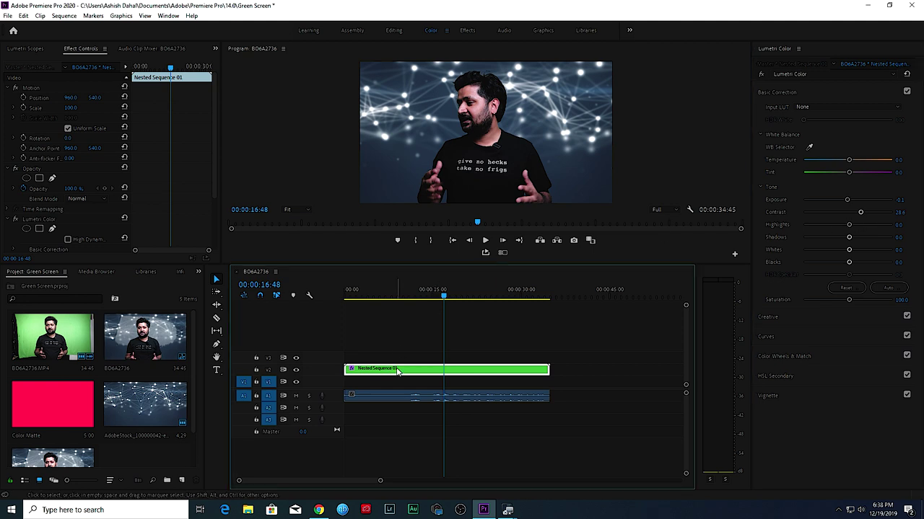
double_click(393, 367)
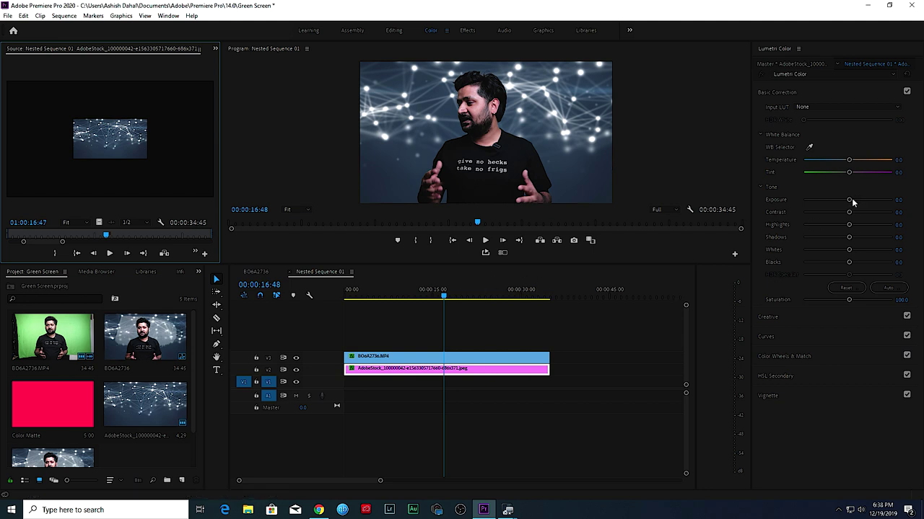
drag(852, 201, 838, 201)
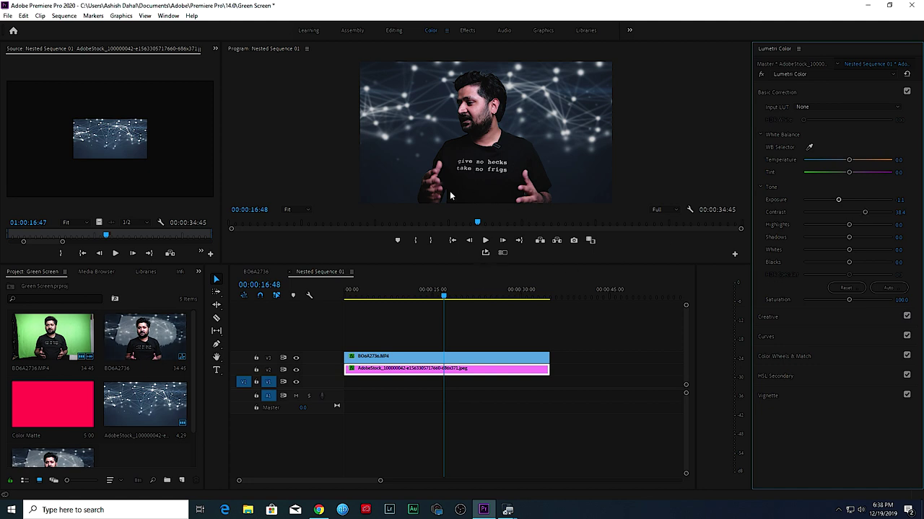
click(290, 273)
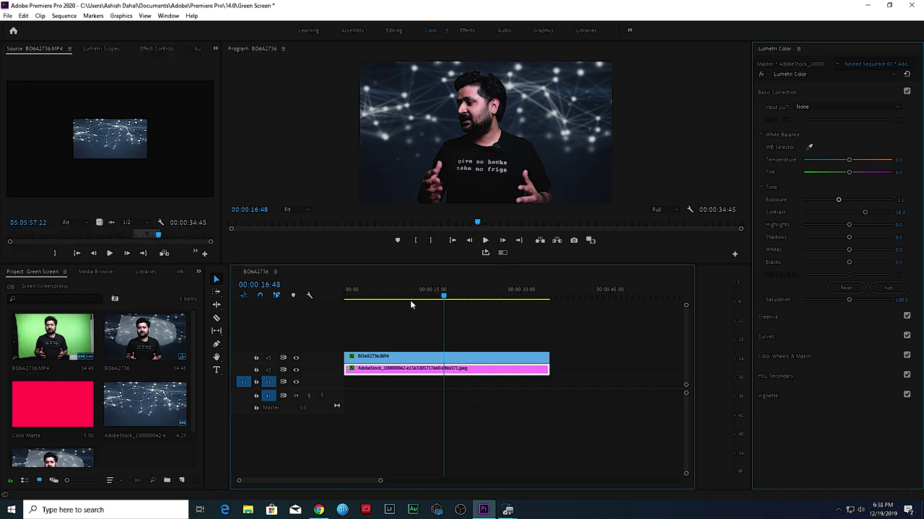
Return to the BO6A2736 sequence and play the graded composite to 00:00:21:35
click(376, 291)
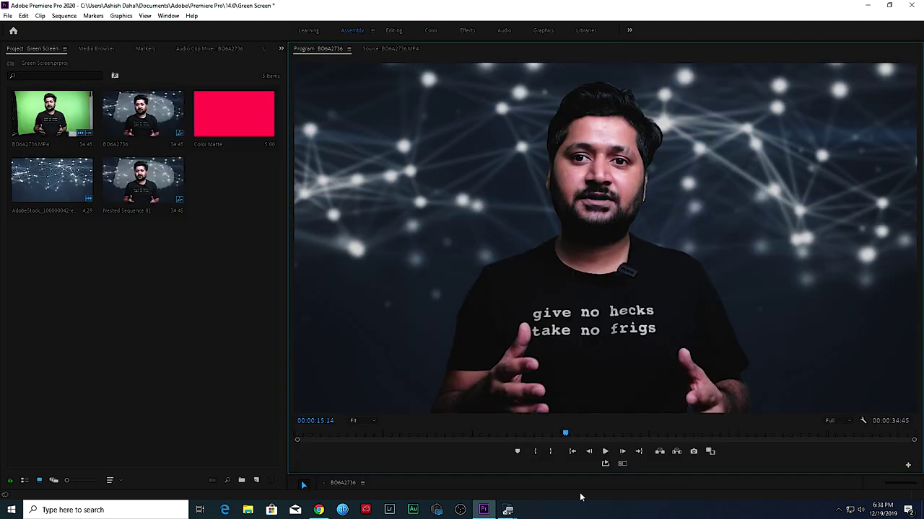
click(605, 453)
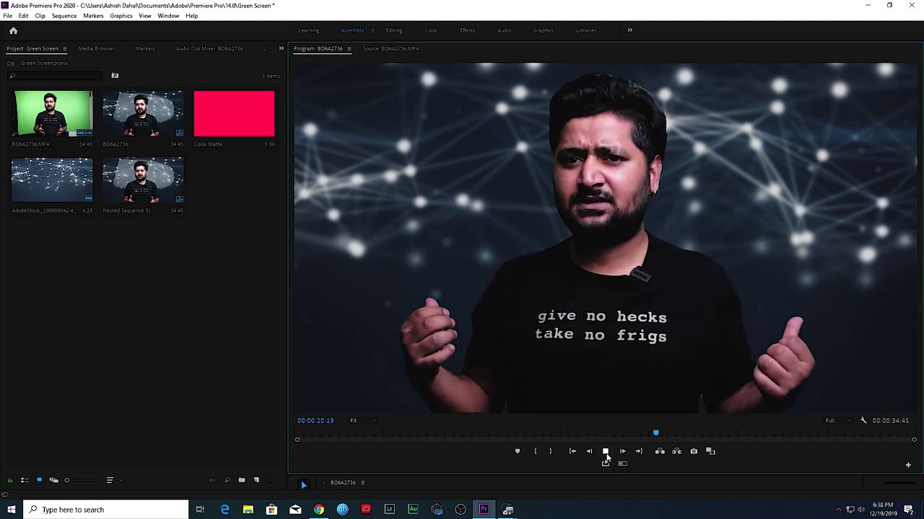
click(606, 452)
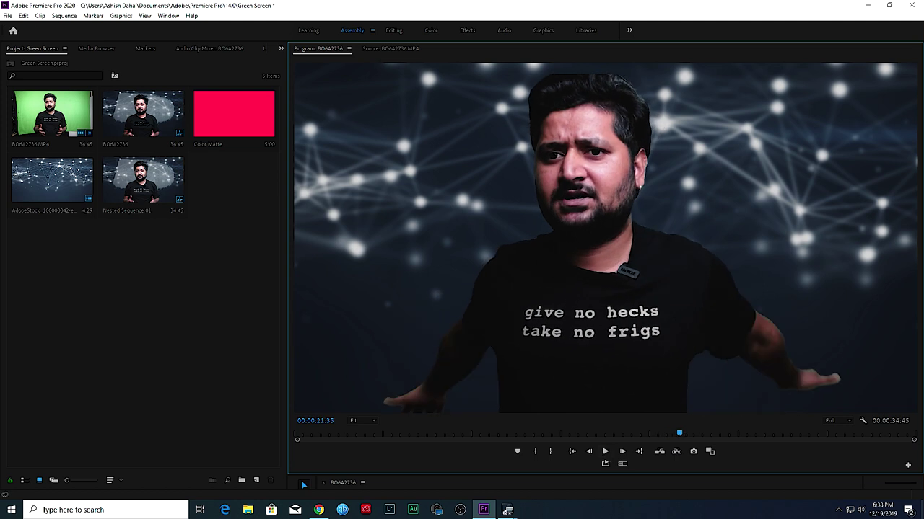